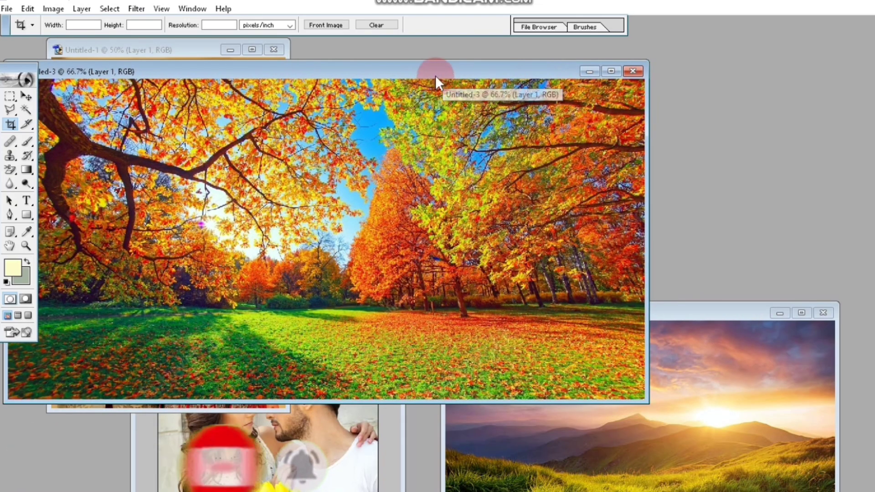
Step: Move the Untitled-3 autumn park image aside, then maximize the Untitled-1 couple photo and enlarge its view for tracing
left_click_drag(364, 70, 830, 76)
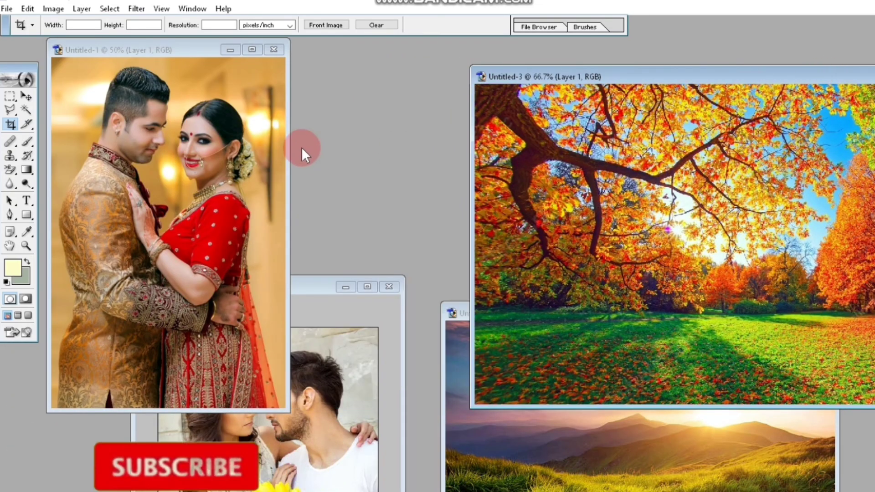
left_click(251, 51)
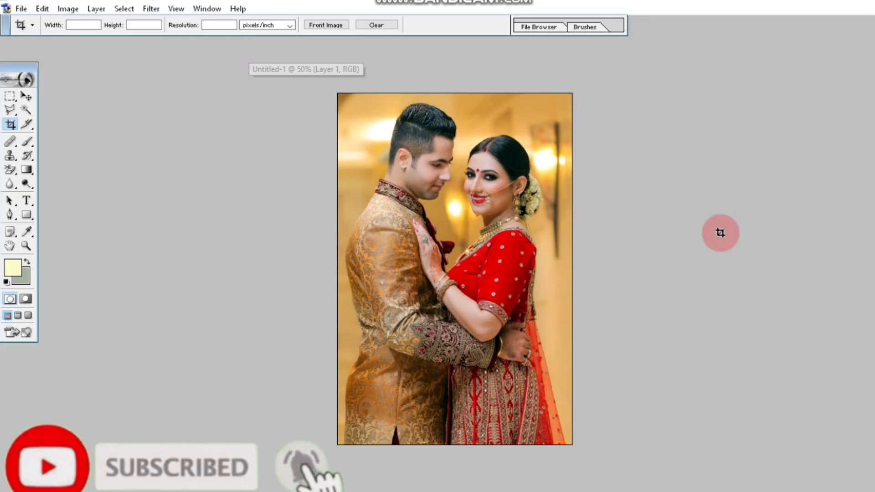
key("ctrl+plus")
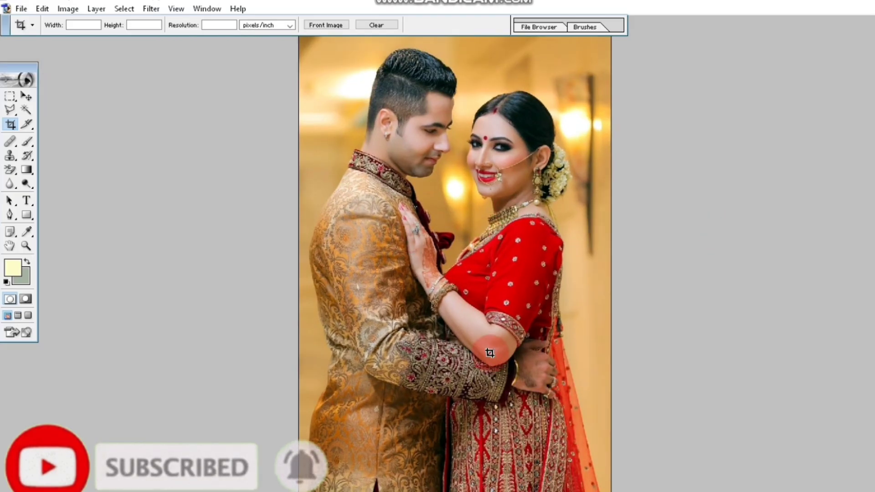
key("ctrl+minus")
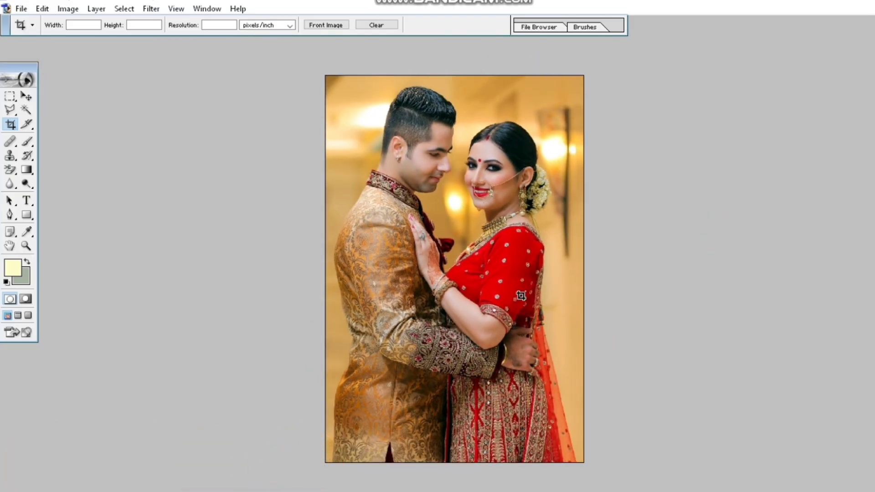
left_click(551, 273)
key("ctrl+plus")
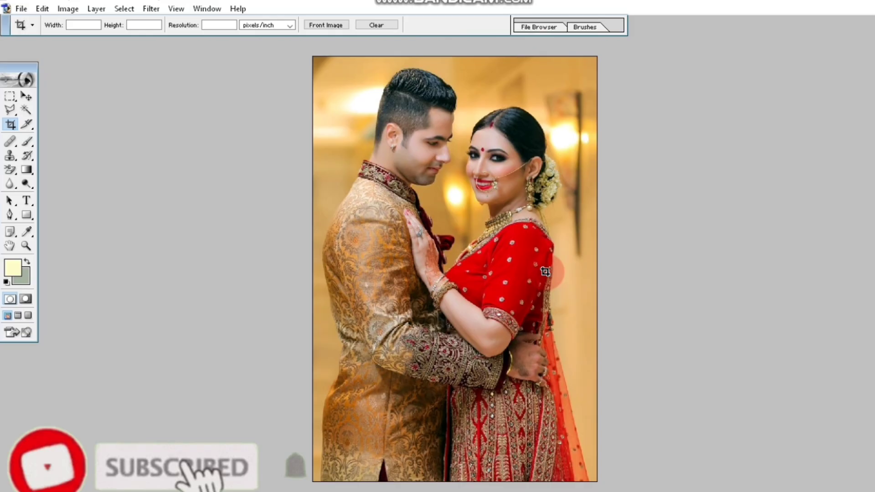
left_click(9, 215)
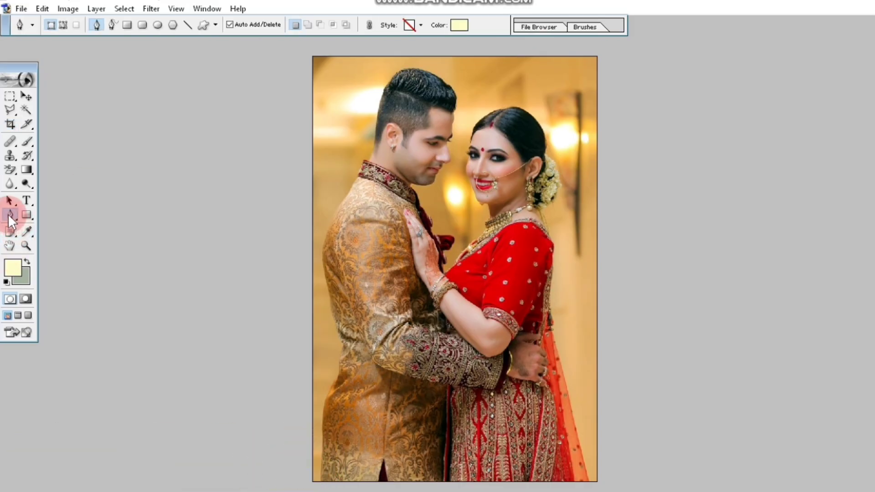
left_click(590, 481)
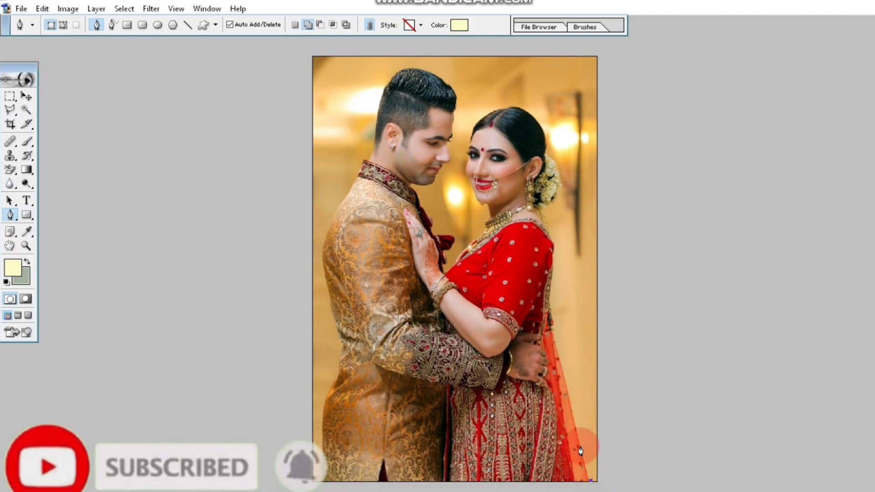
left_click(581, 448)
left_click(568, 394)
left_click(557, 350)
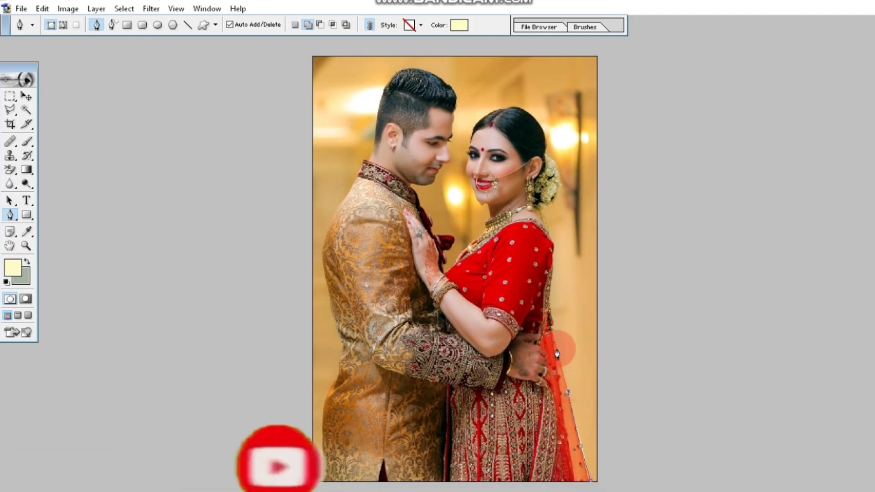
left_click(554, 279)
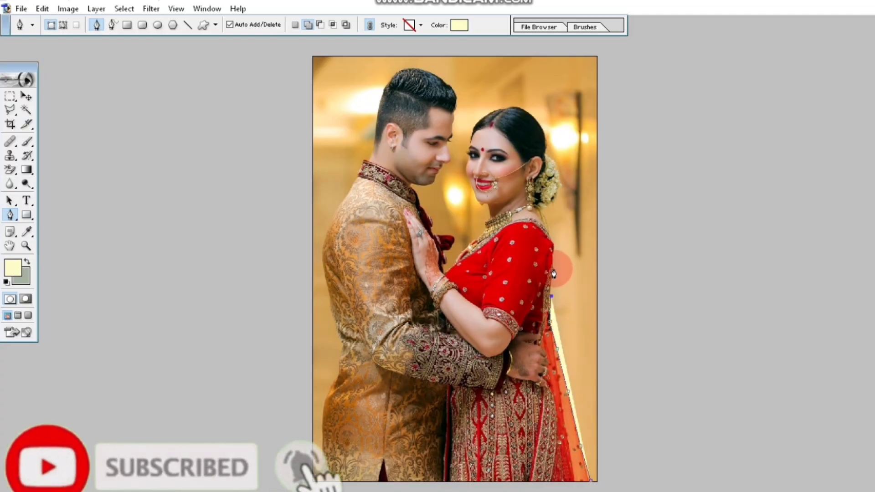
right_click(579, 343)
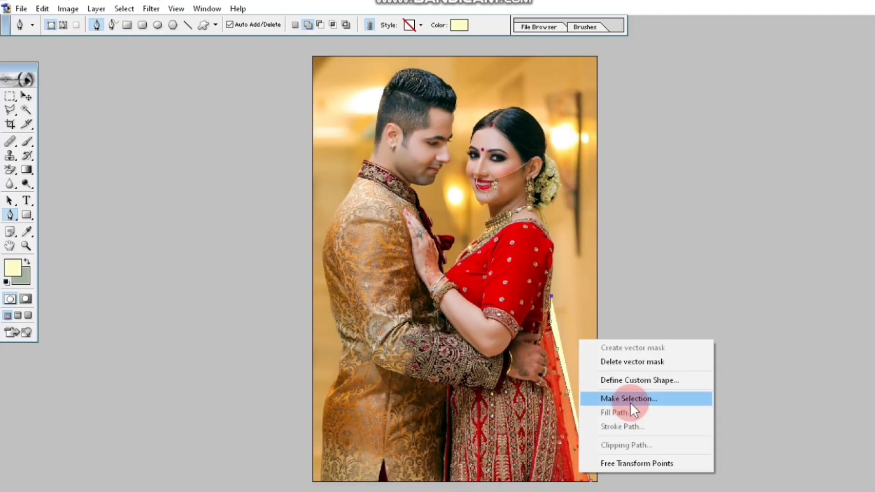
left_click(571, 319)
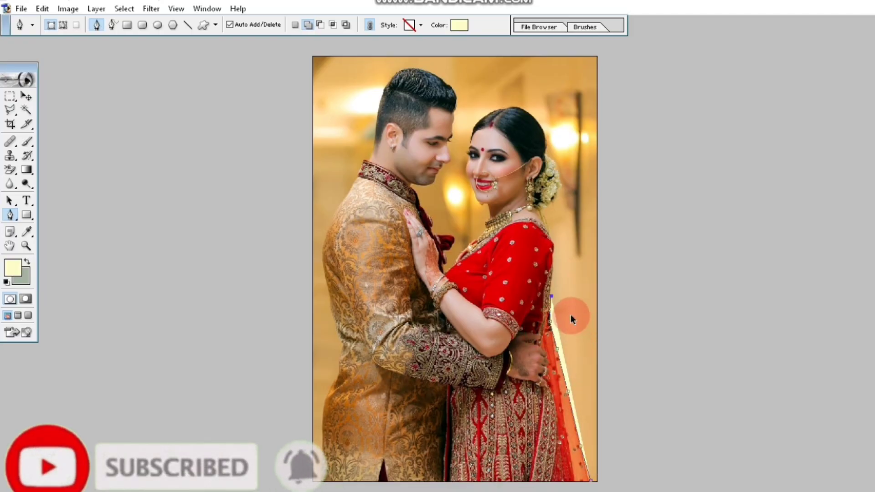
key("Return")
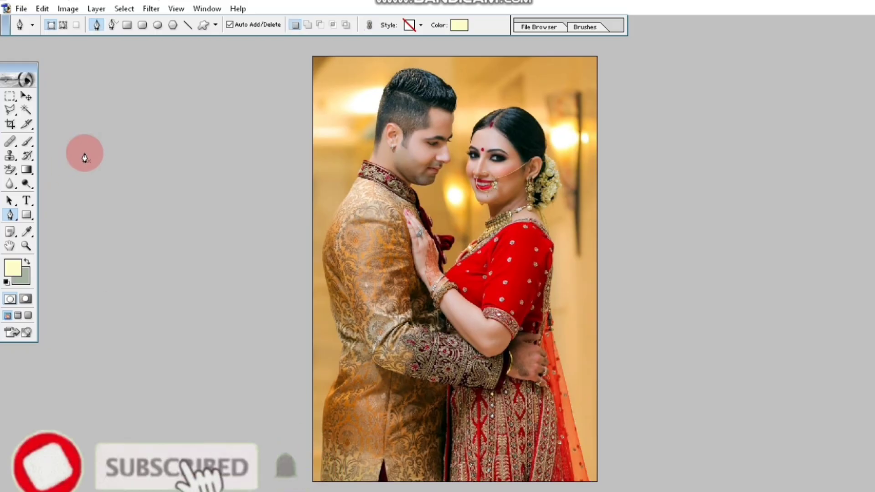
Step: Set the Pen tool to draw paths and trace the bride's outer edge from the veil's hem up to the hair flowers
left_click(61, 26)
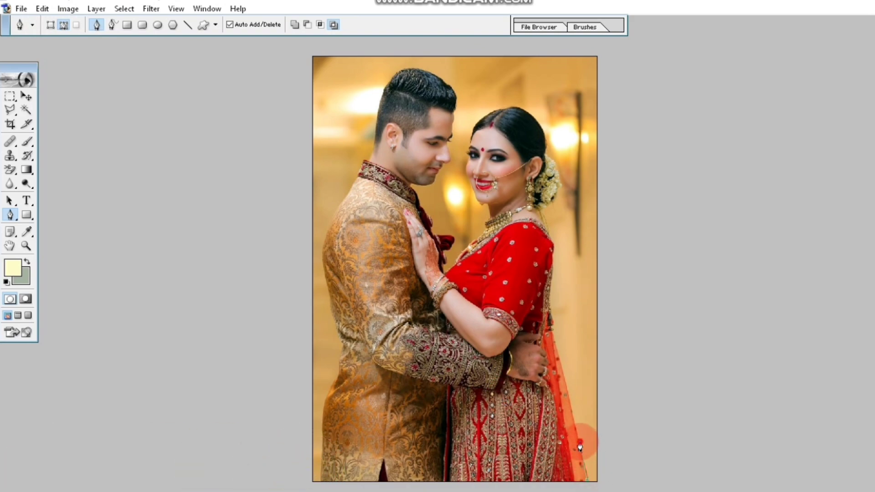
left_click(559, 366)
left_click(551, 324)
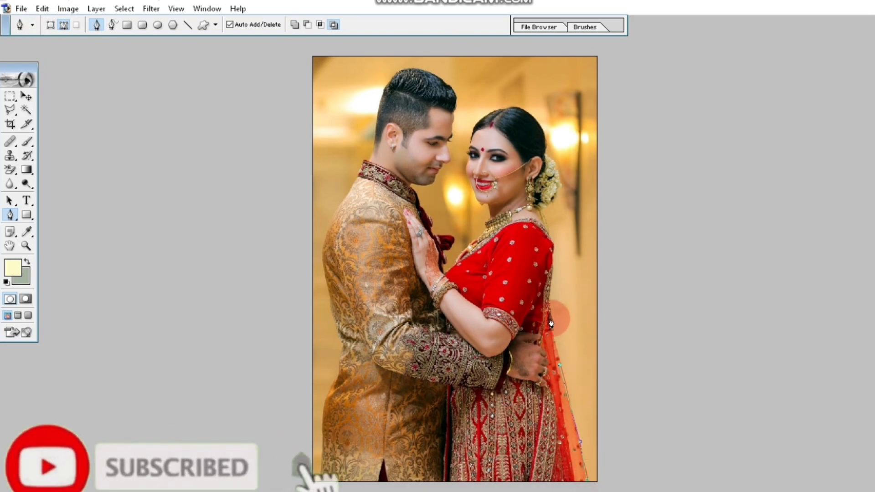
left_click(552, 299)
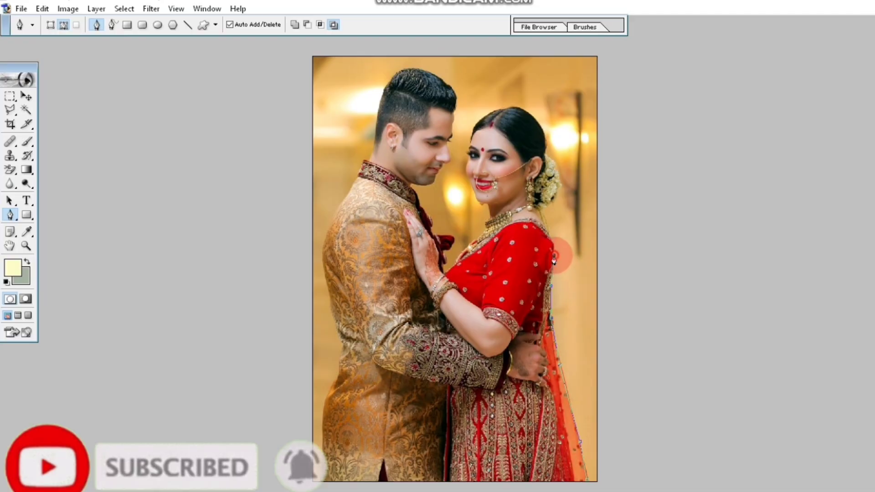
left_click(541, 211)
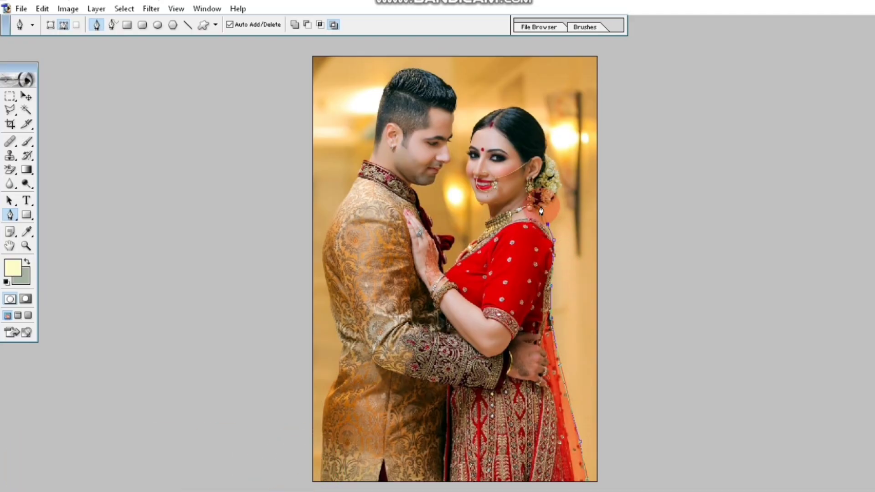
left_click(561, 178)
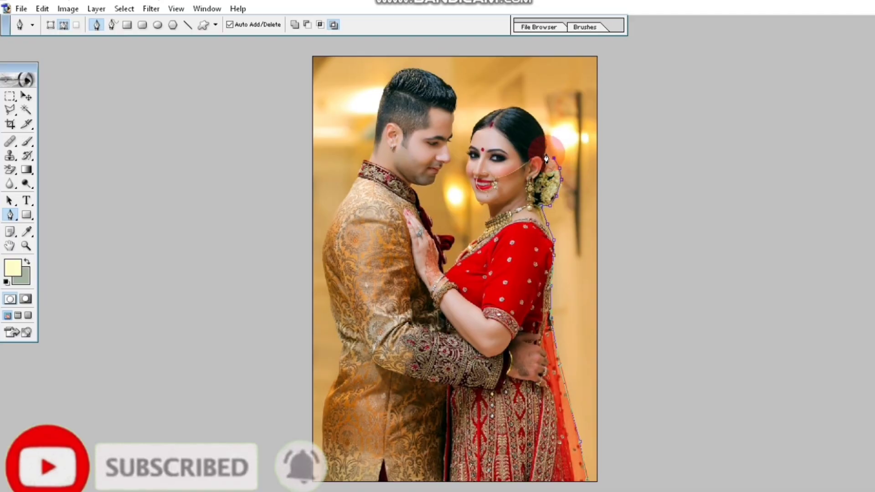
Step: Continue the path over the top of the bride's hair and down her face to the chin
left_click_drag(540, 135, 541, 126)
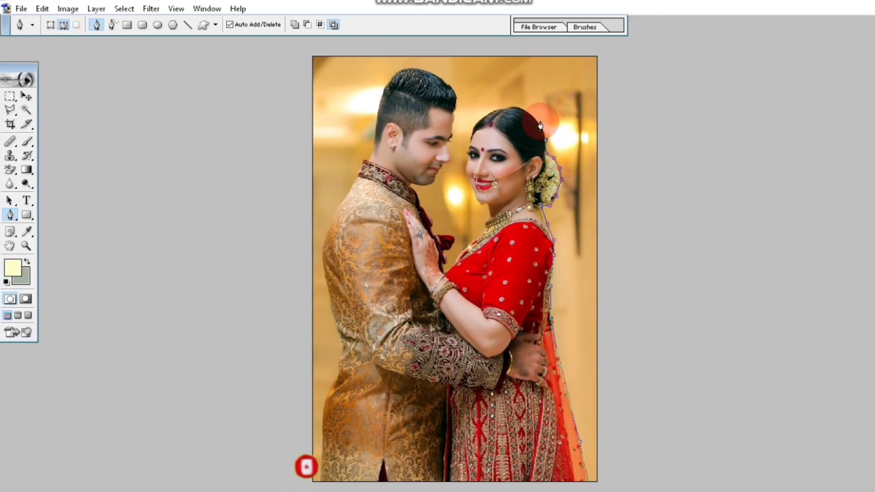
left_click(513, 106)
left_click(484, 117)
left_click_drag(485, 121, 475, 129)
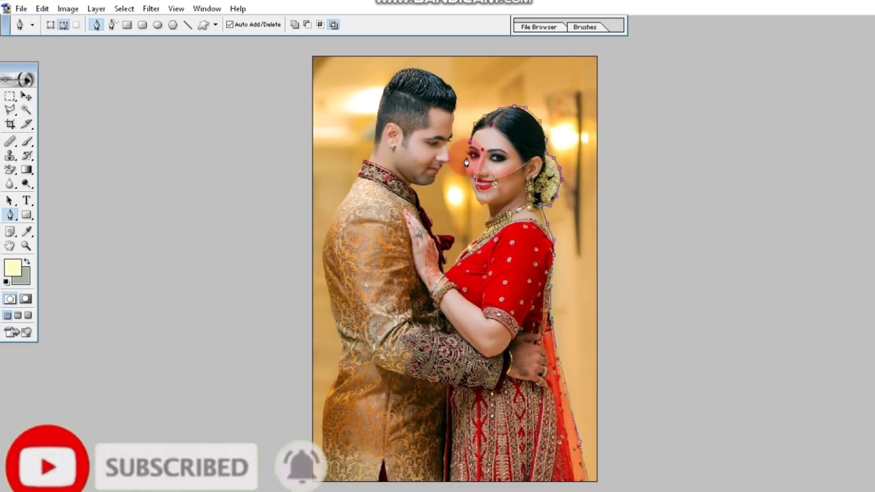
left_click_drag(467, 163, 481, 208)
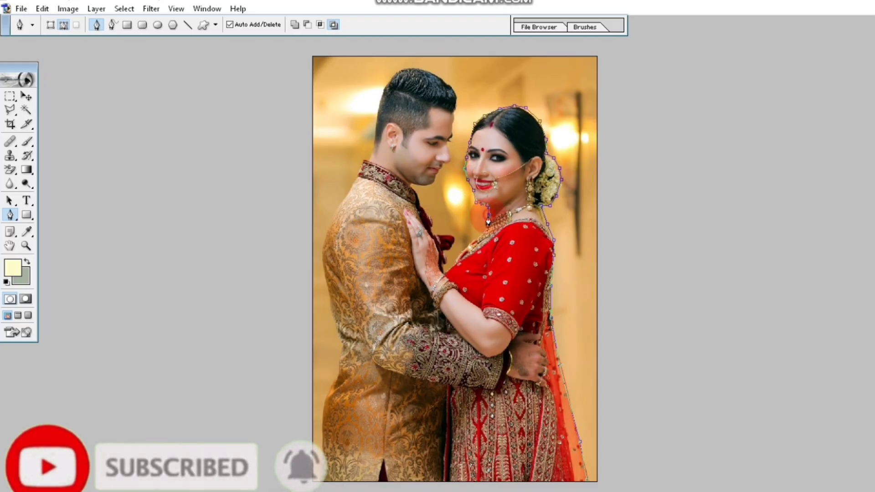
Step: Continue the path along the bride's neckline, up the groom's chest and face, and around his hair to the back collar
left_click(481, 233)
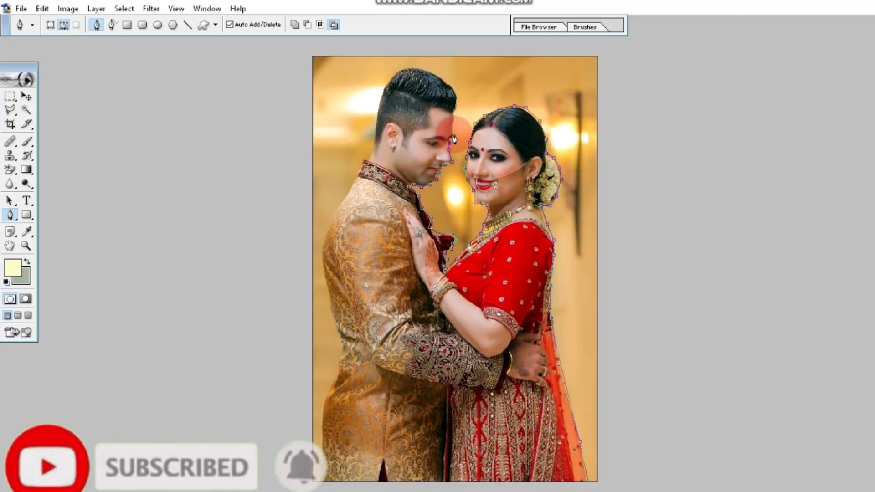
left_click(455, 120)
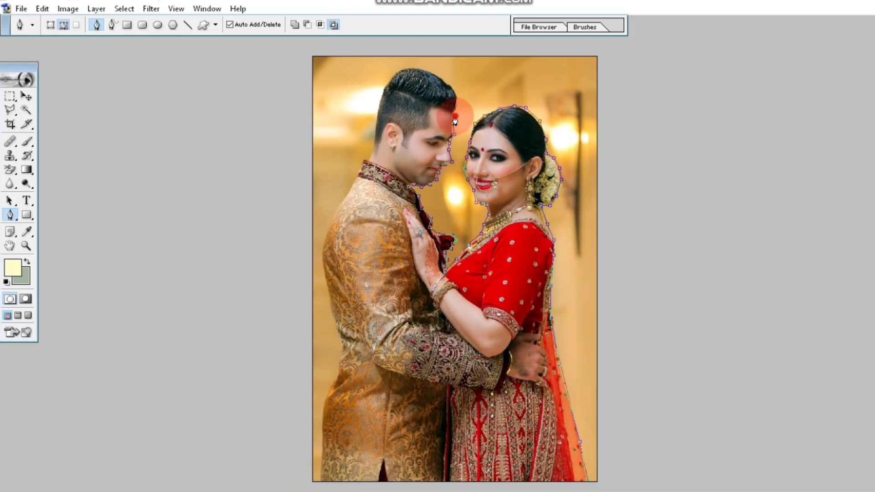
left_click(457, 107)
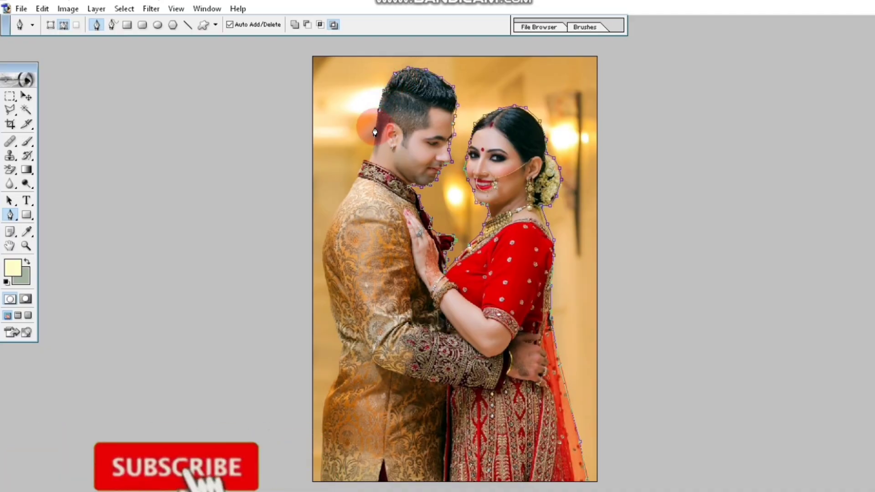
left_click(373, 148)
left_click(367, 164)
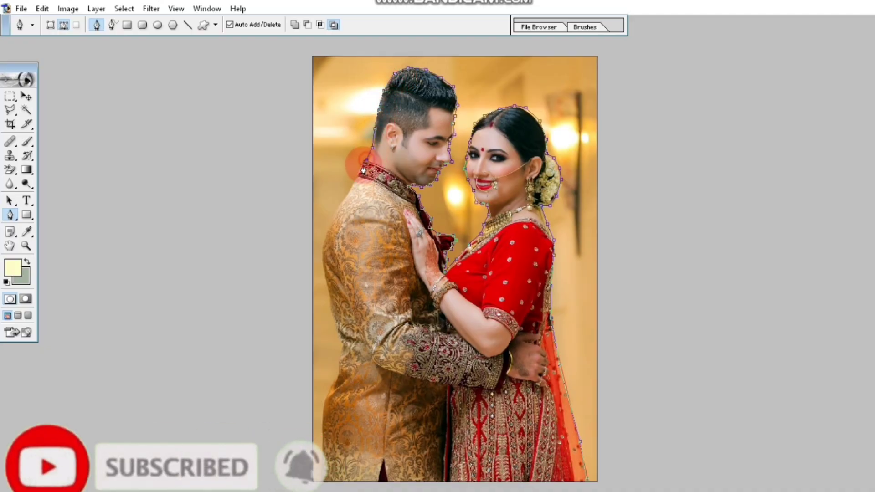
Step: Trace the groom's shoulder and back down to the photo's lower edge and close the path at its starting point
left_click(339, 208)
left_click(323, 234)
left_click(324, 264)
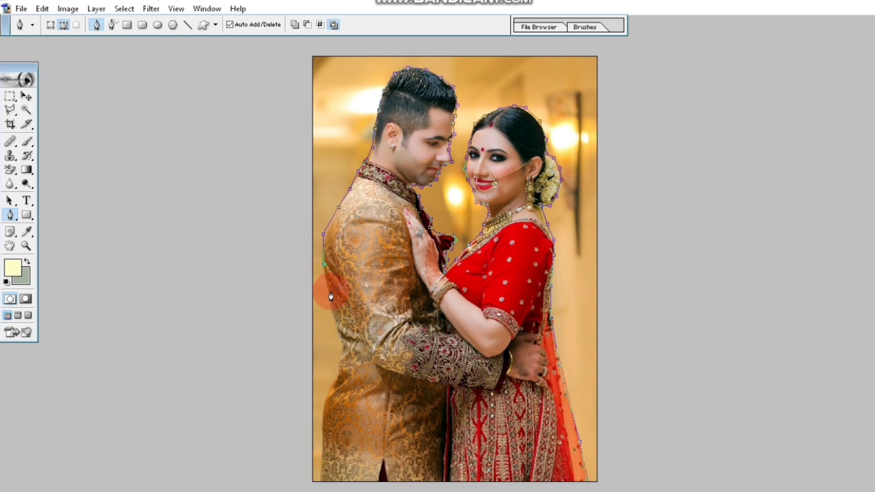
left_click(338, 333)
left_click(341, 354)
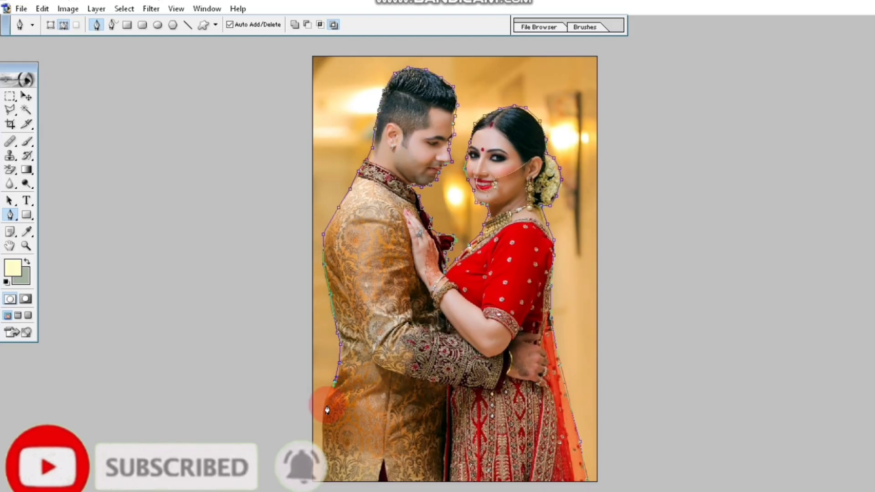
left_click(323, 435)
left_click(322, 481)
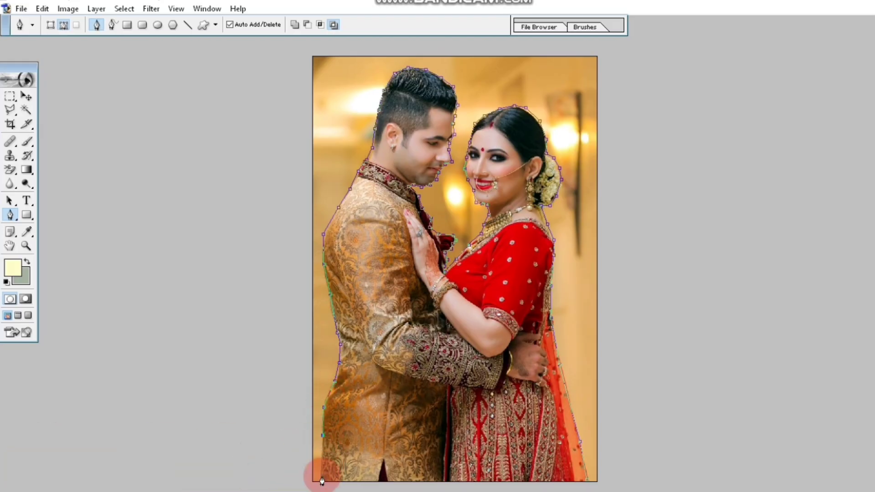
left_click(587, 482)
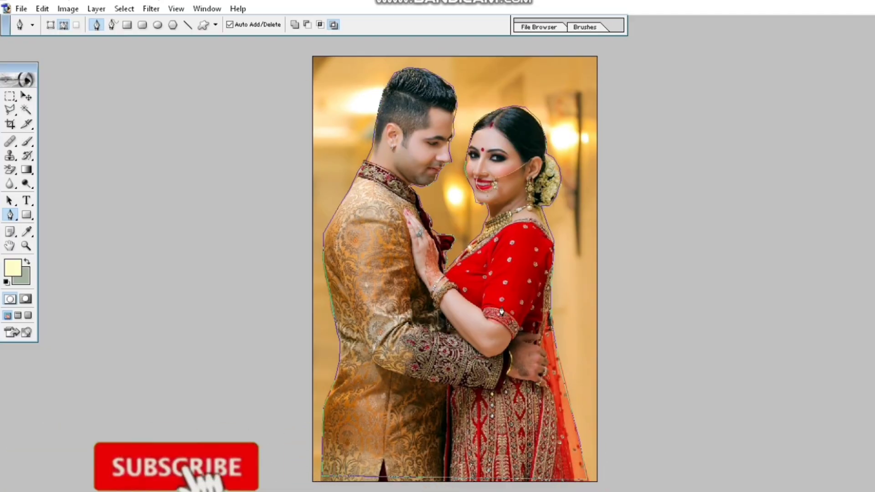
Step: Convert the couple's path into a new anti-aliased selection with a 0-pixel feather and invert it to select the background
right_click(496, 279)
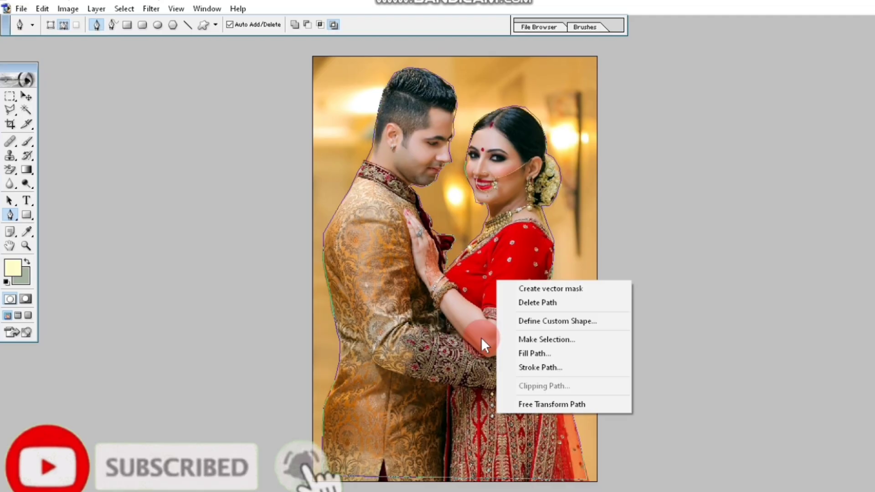
left_click(524, 341)
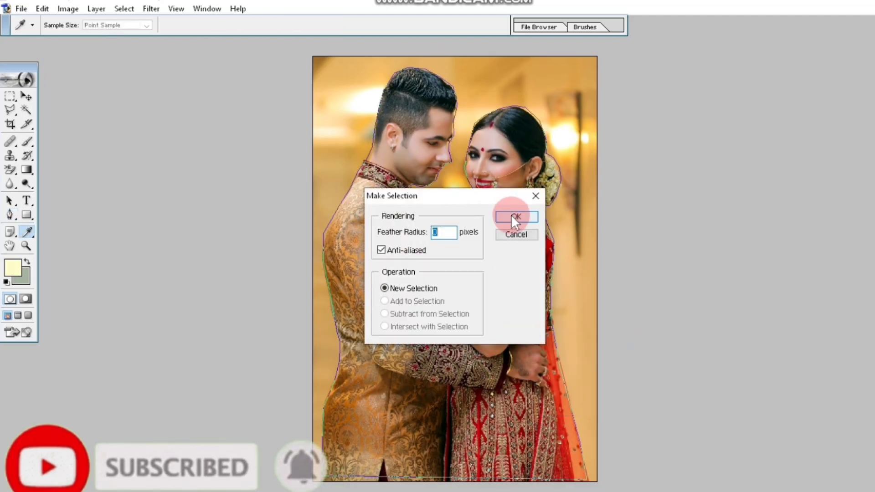
left_click(515, 217)
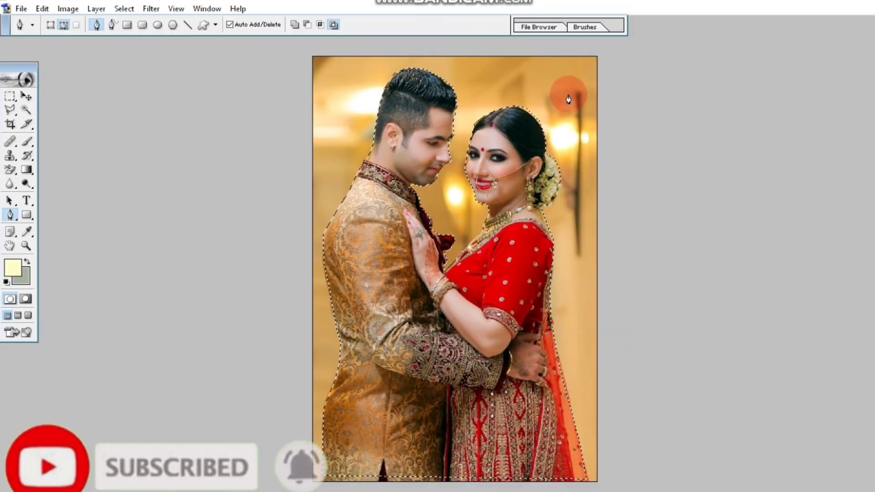
left_click(103, 7)
mouse_move(124, 8)
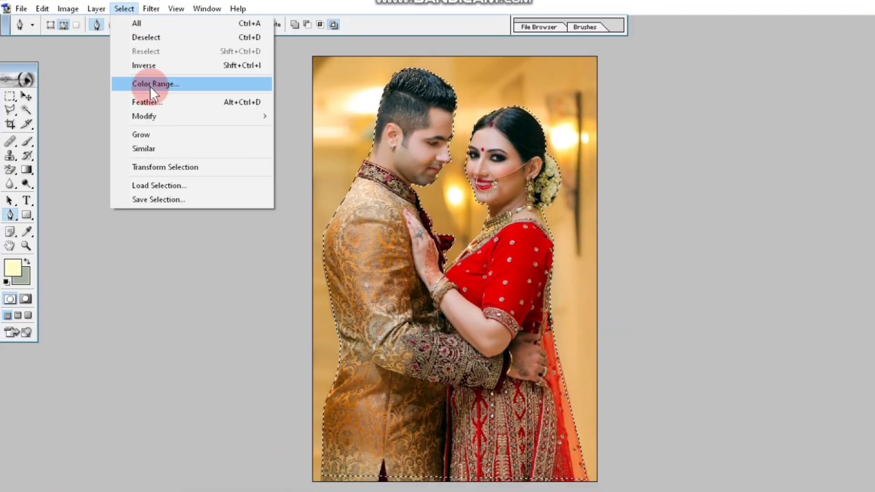
left_click(146, 64)
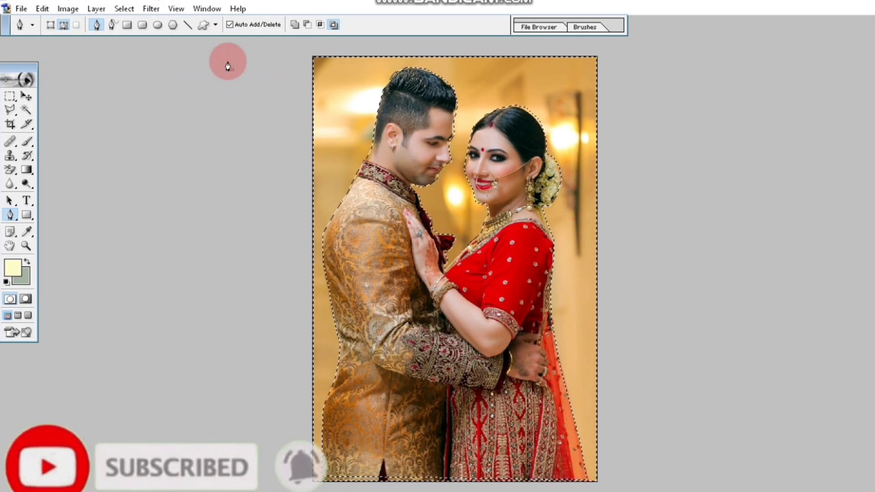
Step: Show the document's layers and select Layer 1
left_click(207, 8)
left_click(222, 231)
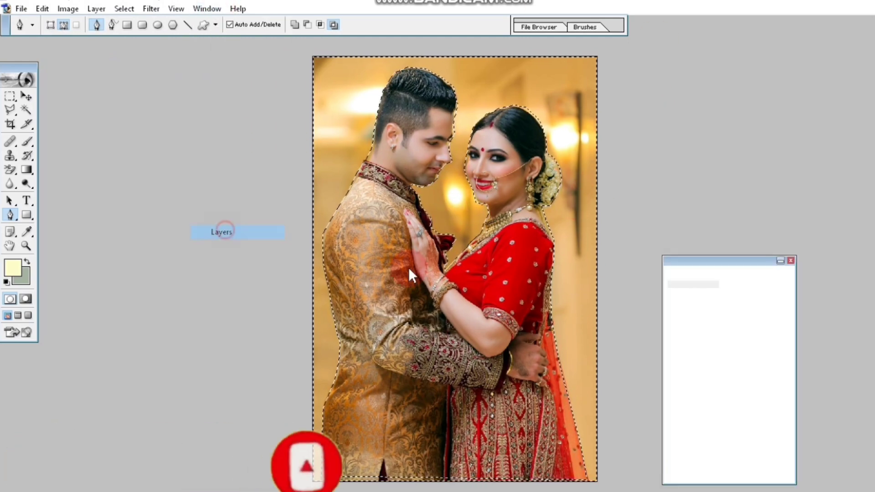
left_click(728, 323)
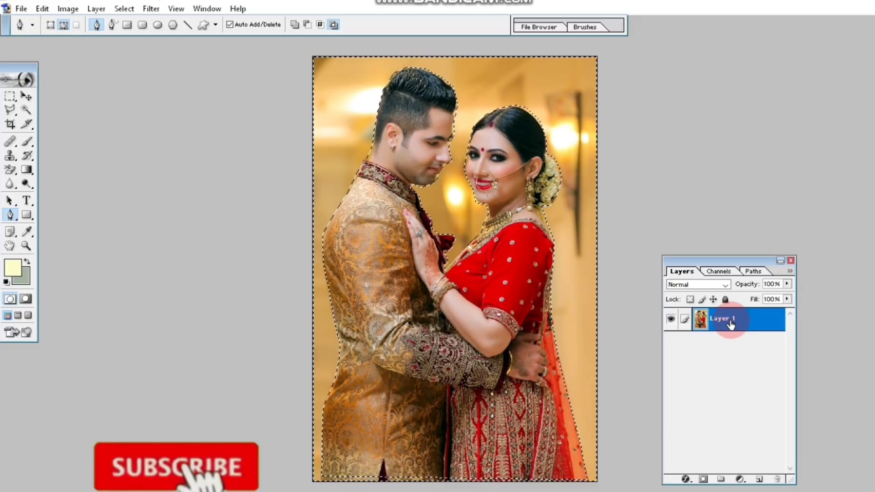
Step: Delete the selected background around the couple on Layer 1
key("Delete")
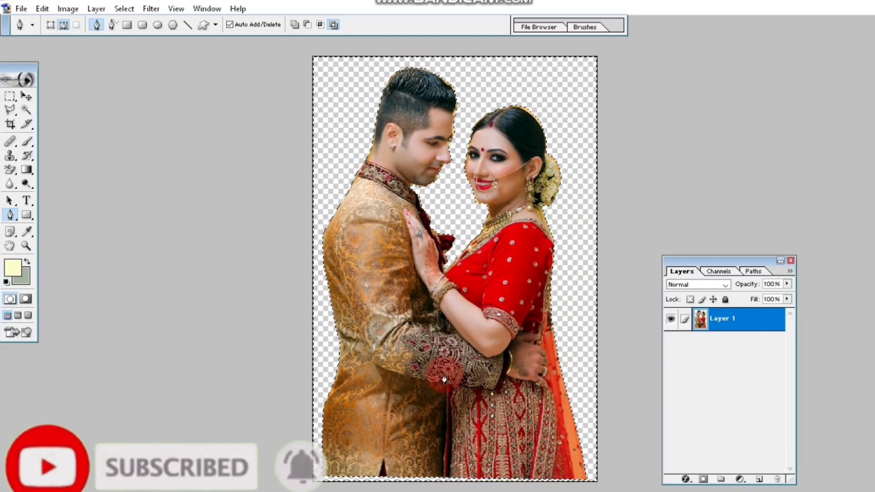
left_click(455, 197)
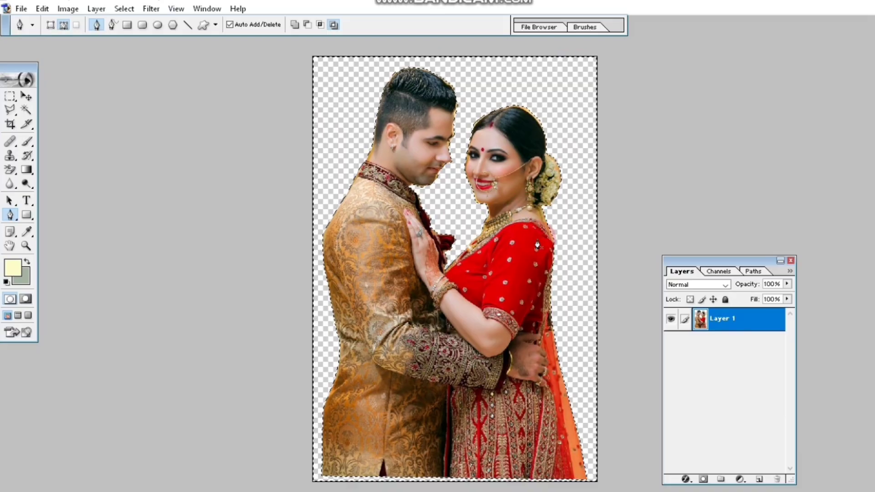
Step: Feather the background selection by 3 pixels, clear the leftover fringe around the couple, and deselect
left_click(152, 10)
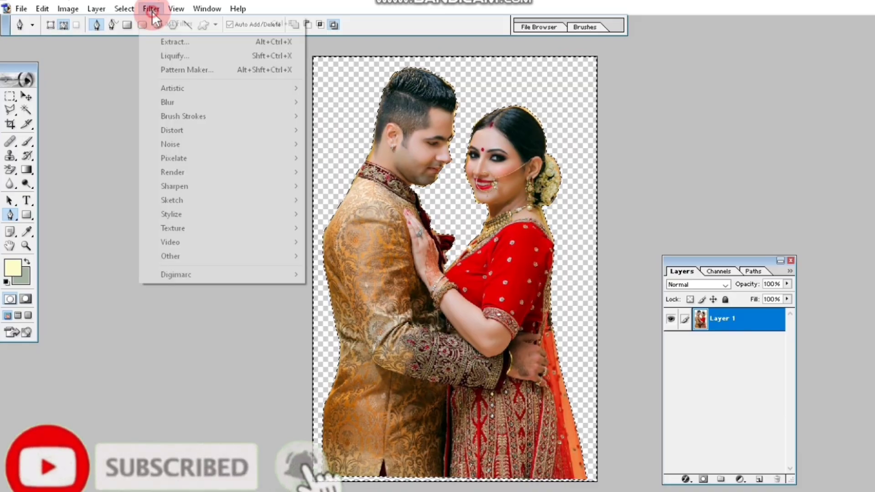
left_click(124, 10)
left_click(147, 101)
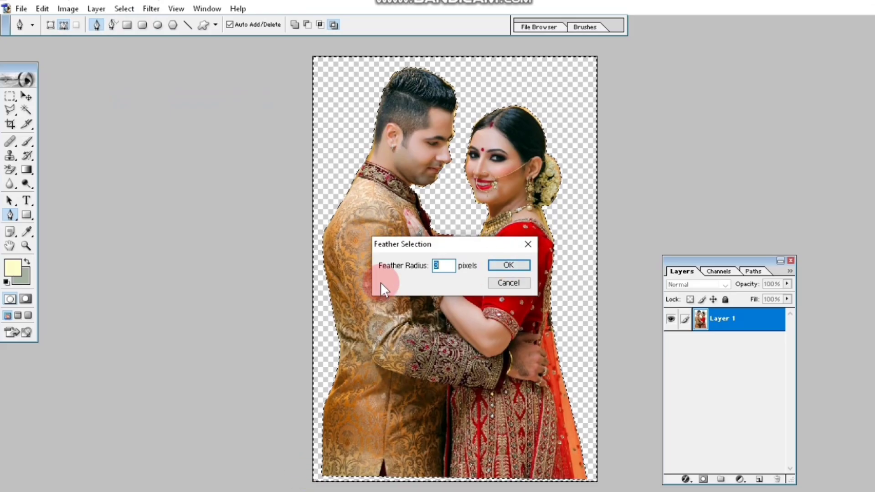
left_click(517, 265)
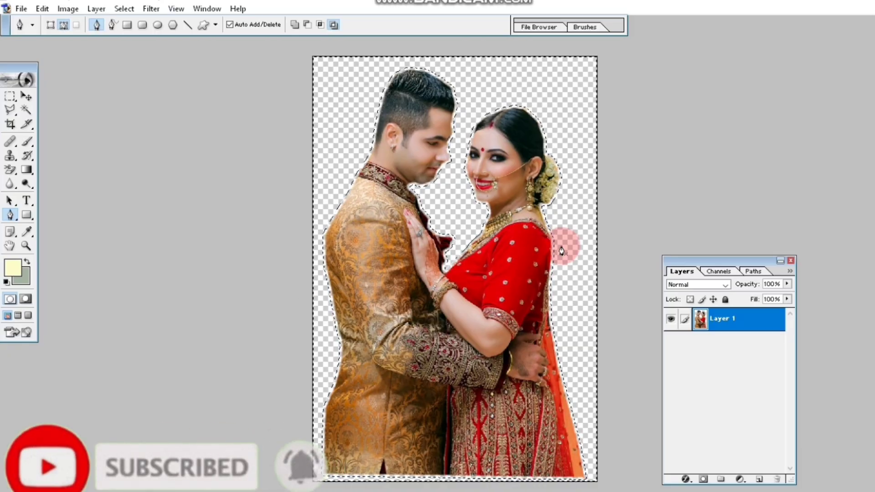
left_click(26, 110)
key("ctrl+d")
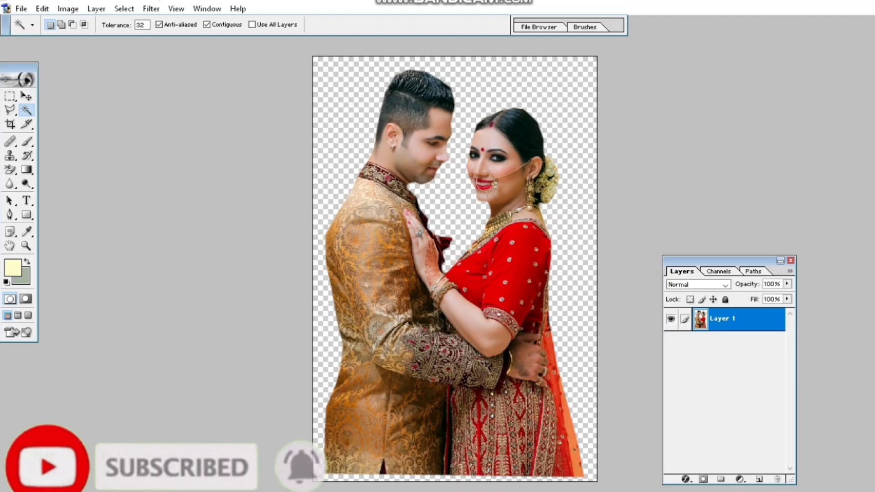
Step: Return to separate document windows and copy the cut-out couple into the autumn park document, Untitled-3, as a new layer
left_click(845, 17)
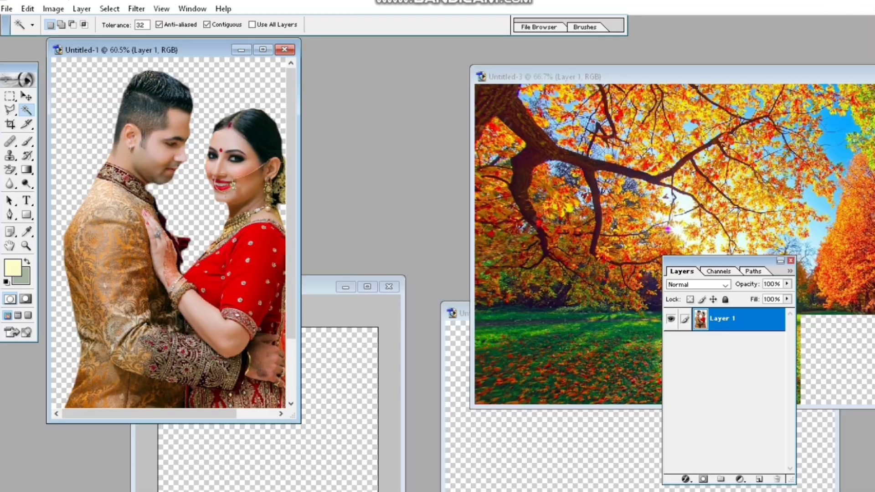
left_click_drag(183, 49, 159, 43)
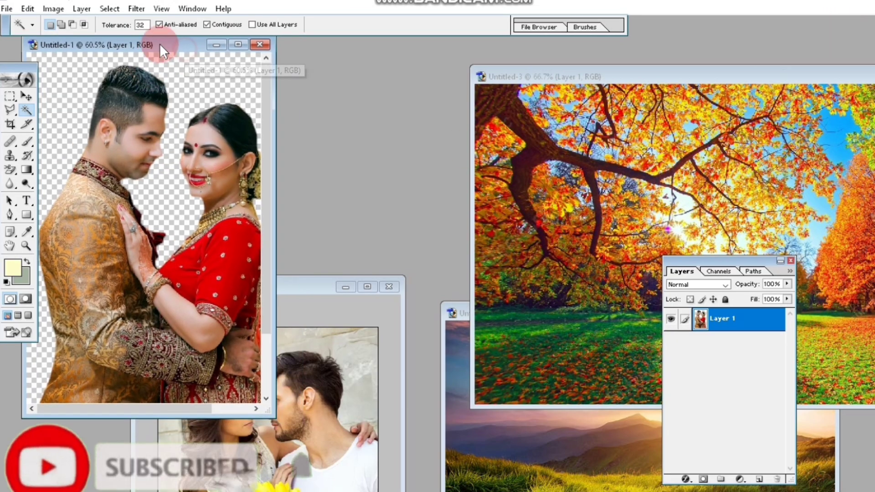
left_click(27, 96)
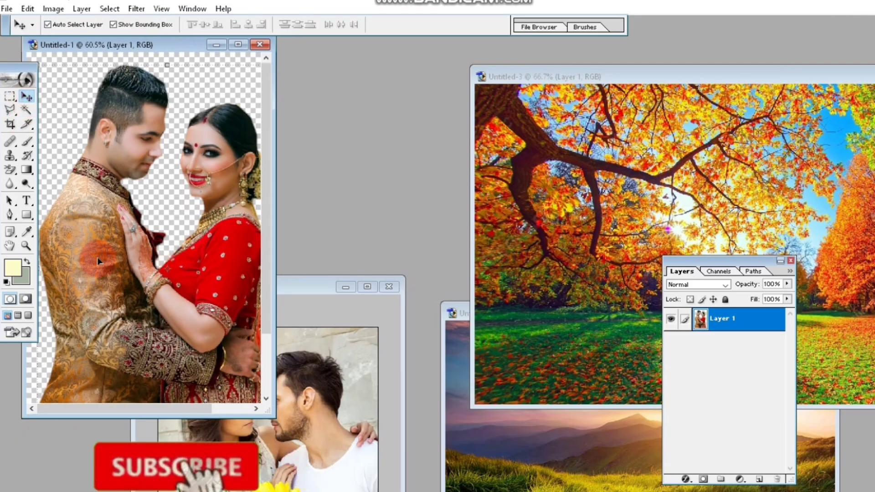
left_click_drag(97, 260, 573, 284)
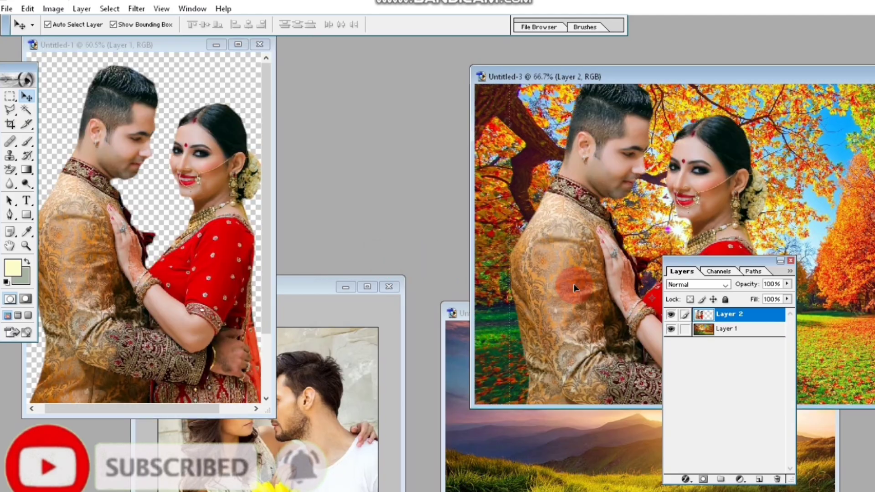
Step: Scale the couple's layer to about 81% width and 71% height, stand it on the park's lower edge near the dark tree, and apply the transformation
double_click(688, 72)
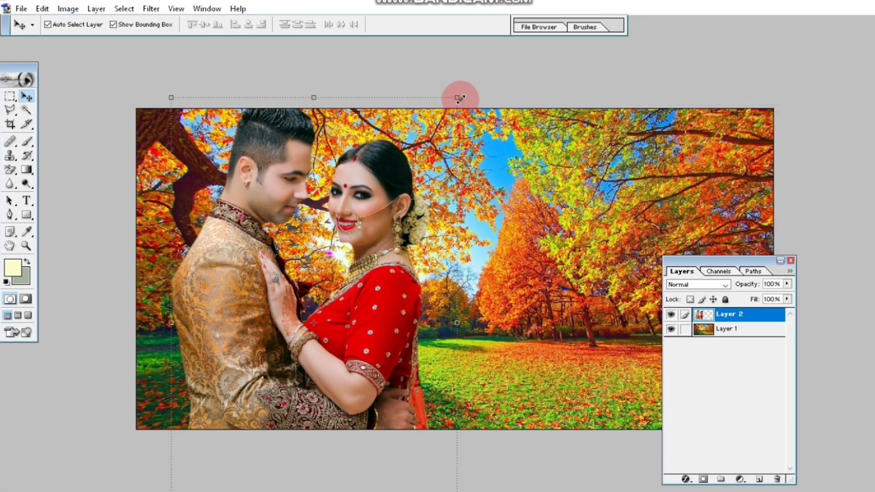
left_click_drag(461, 98, 391, 215)
left_click_drag(317, 405, 299, 298)
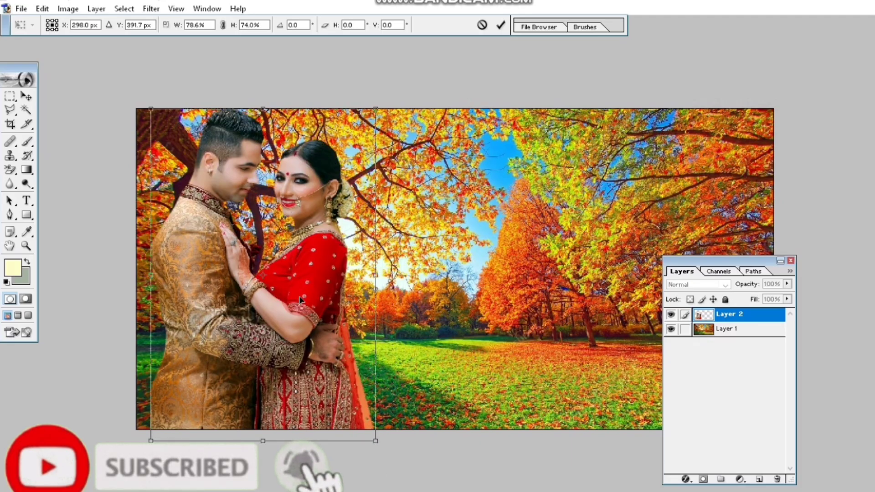
left_click(375, 110)
left_click_drag(376, 110, 362, 150)
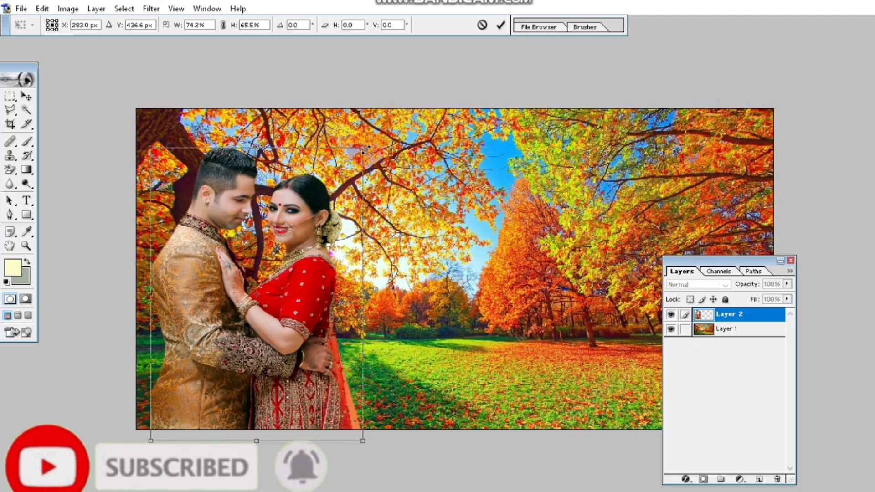
left_click_drag(292, 346, 322, 335)
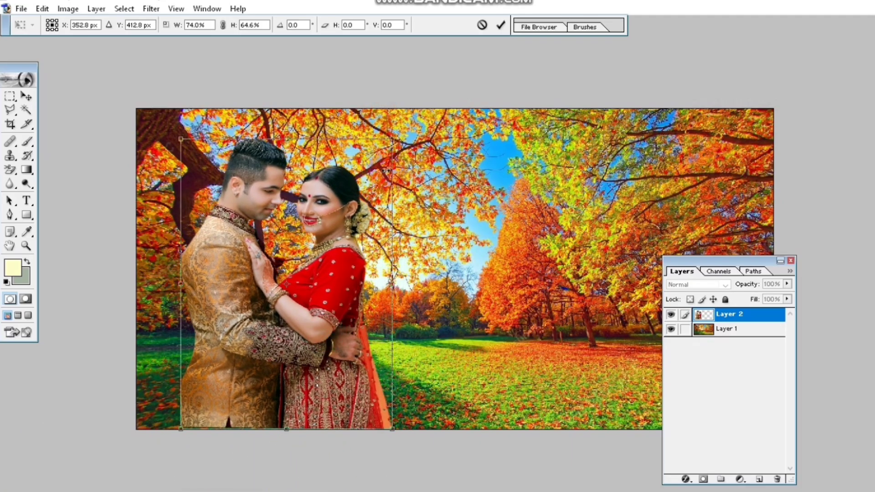
left_click_drag(393, 139, 413, 110)
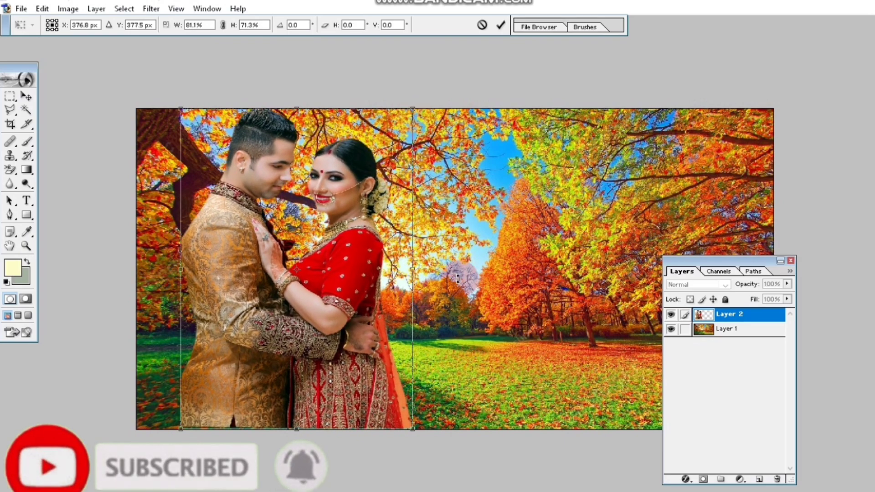
mouse_move(322, 348)
left_mouse_down()
mouse_move(578, 346)
mouse_move(382, 363)
mouse_move(319, 358)
left_mouse_up()
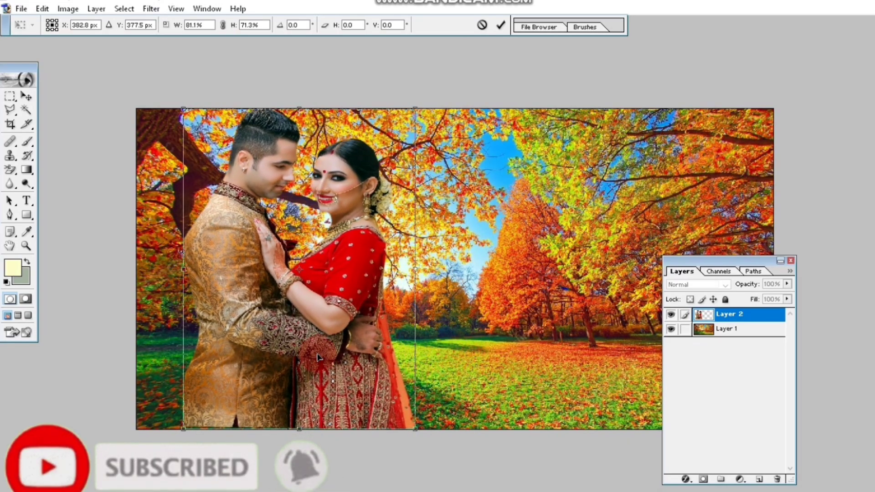
left_click(506, 22)
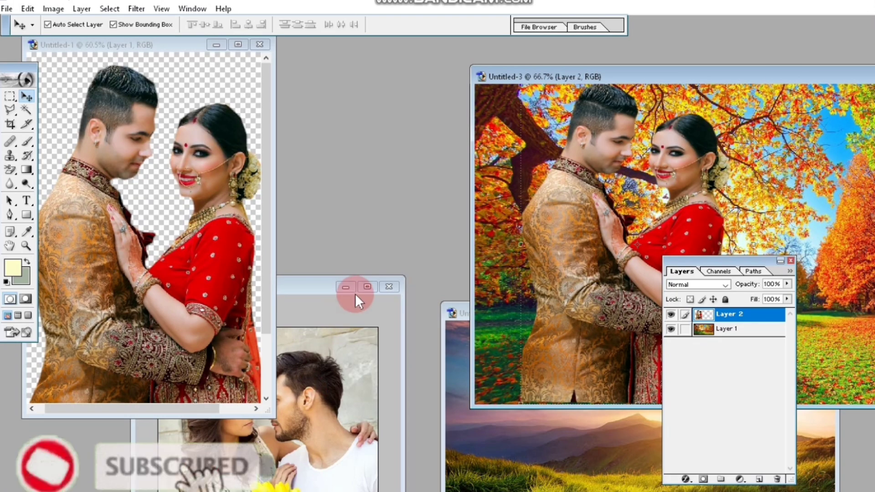
Step: View the second couple's photo, Untitled-4, in a maximized window and return to the separate windows
left_click(367, 287)
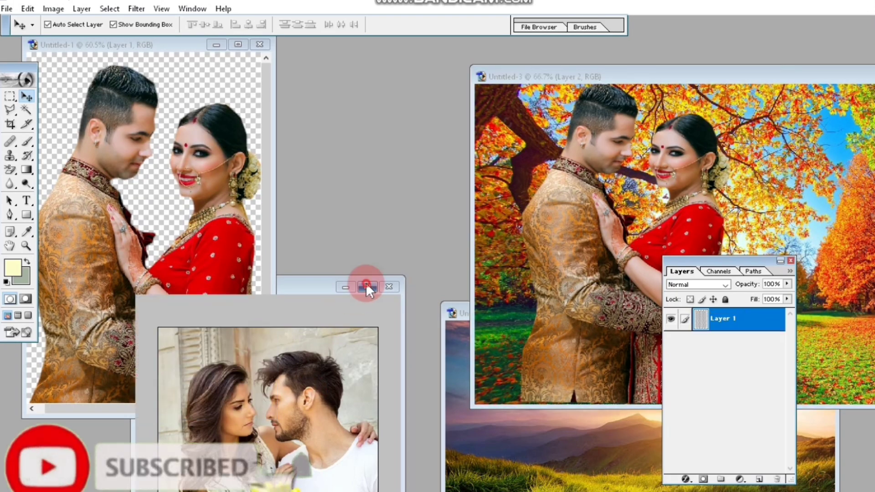
left_click(403, 130)
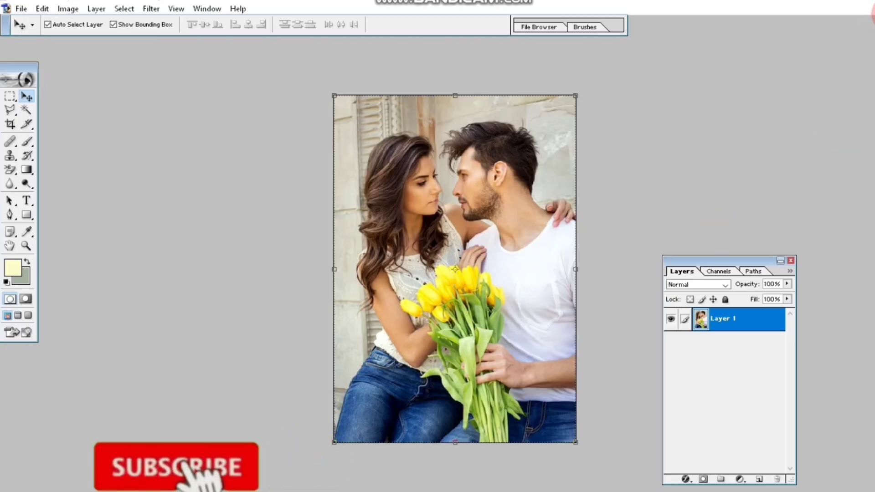
left_click(859, 8)
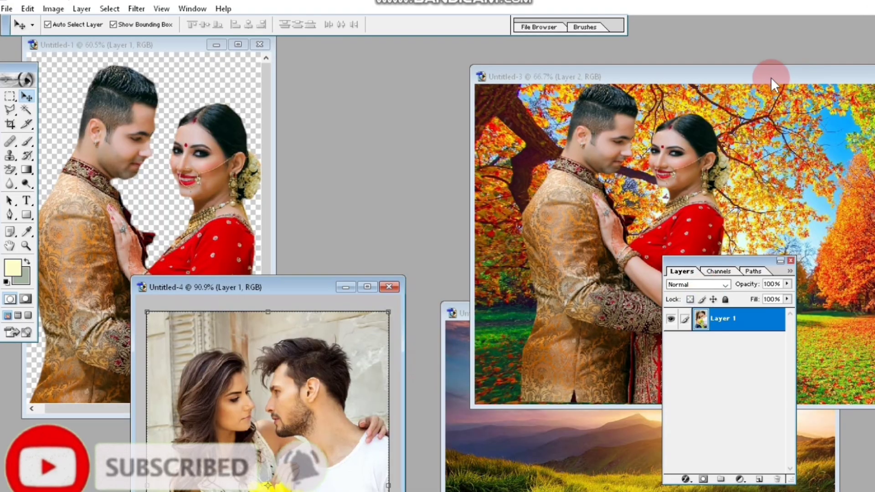
Step: Move the autumn park document's window beside the second couple's photo and make the park document active
left_click(771, 78)
left_click_drag(699, 74, 620, 37)
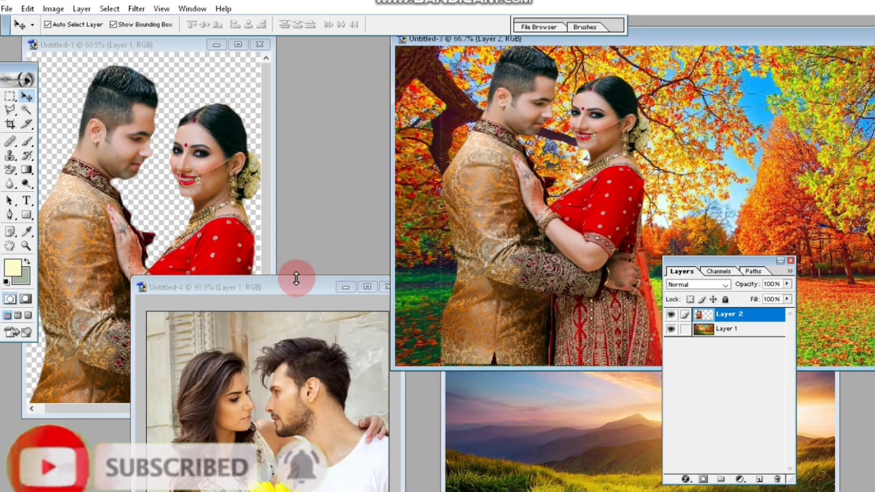
left_click(296, 279)
left_click(660, 35)
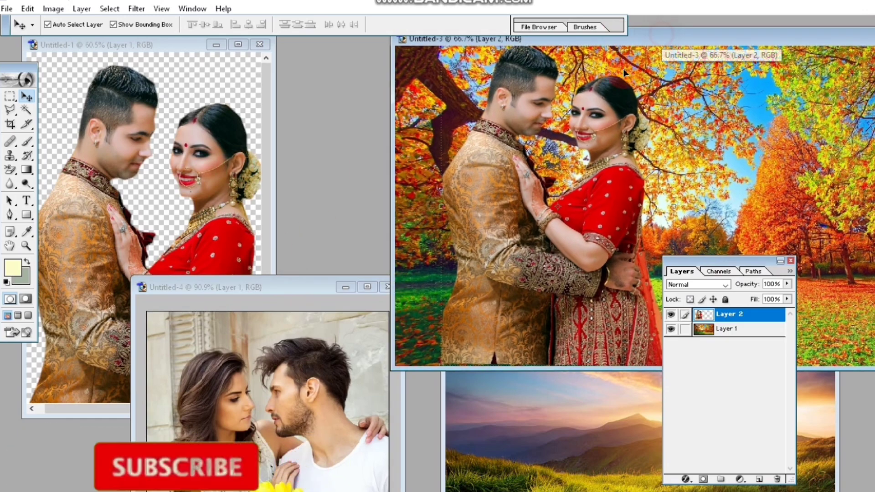
left_click(316, 288)
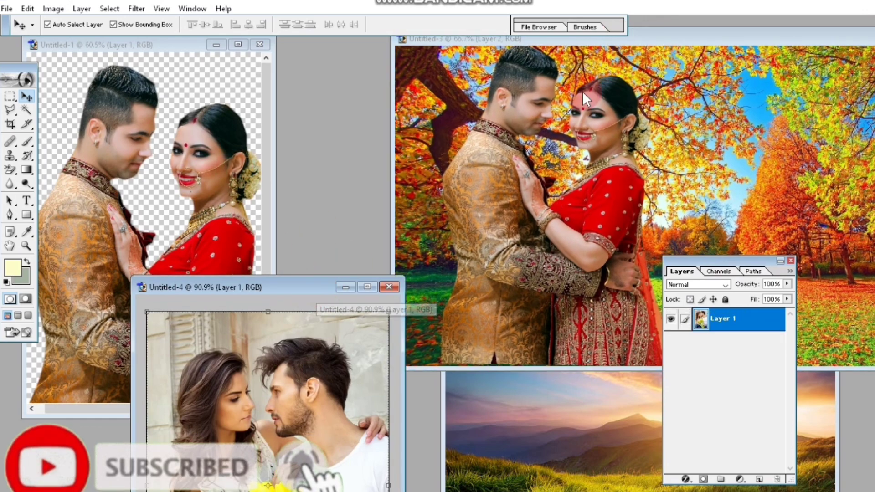
left_click(704, 40)
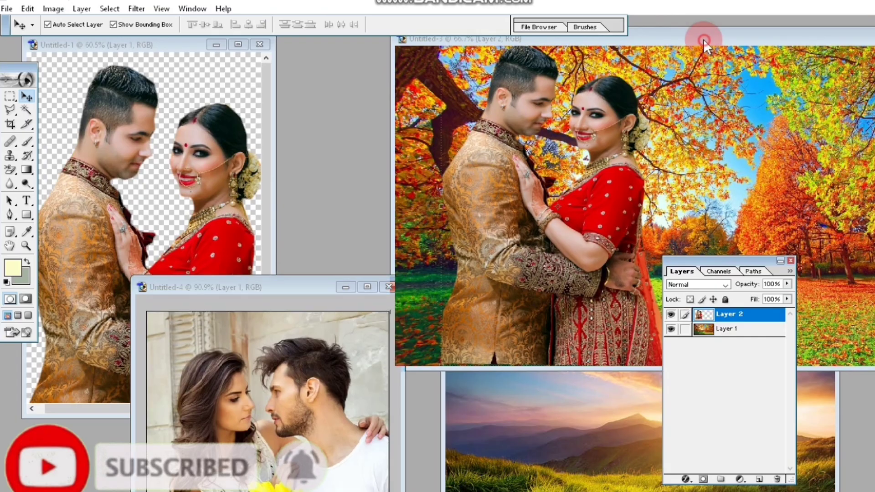
Step: Check the autumn park document's image size without changing it, and bring the second couple's photo back to the front
left_click(53, 10)
left_click(74, 107)
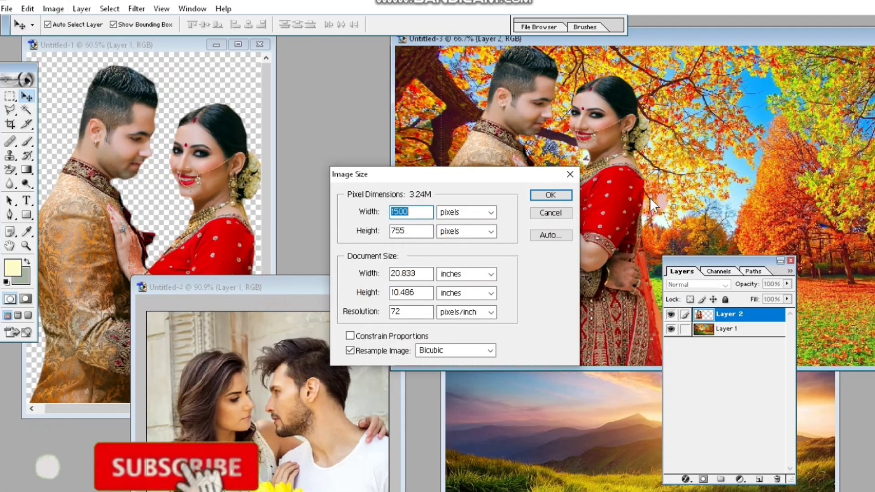
left_click(542, 213)
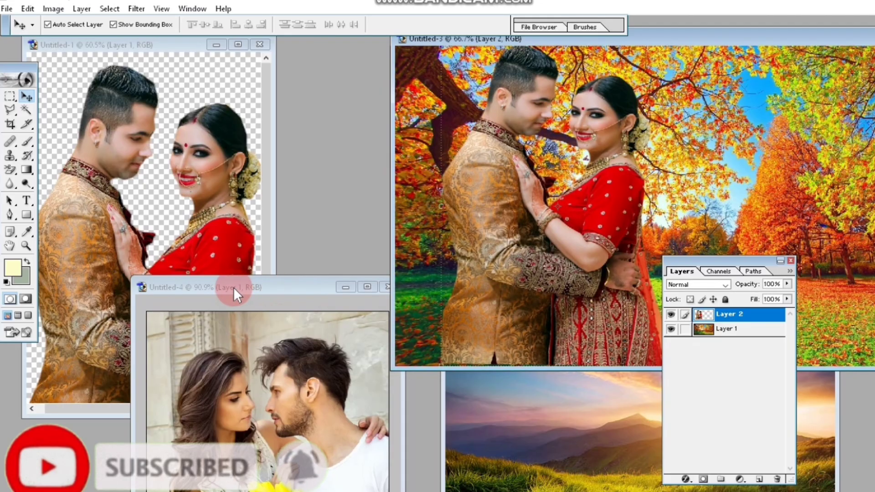
left_click(233, 287)
left_click(55, 9)
left_click(67, 106)
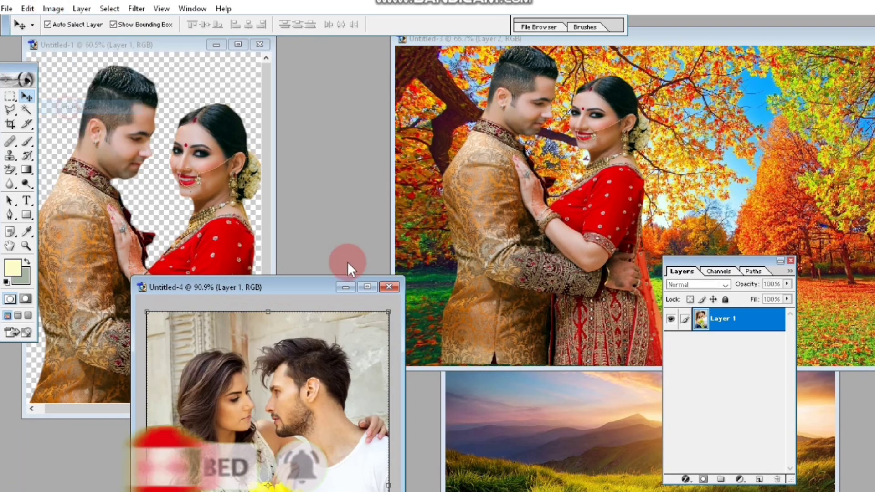
double_click(422, 210)
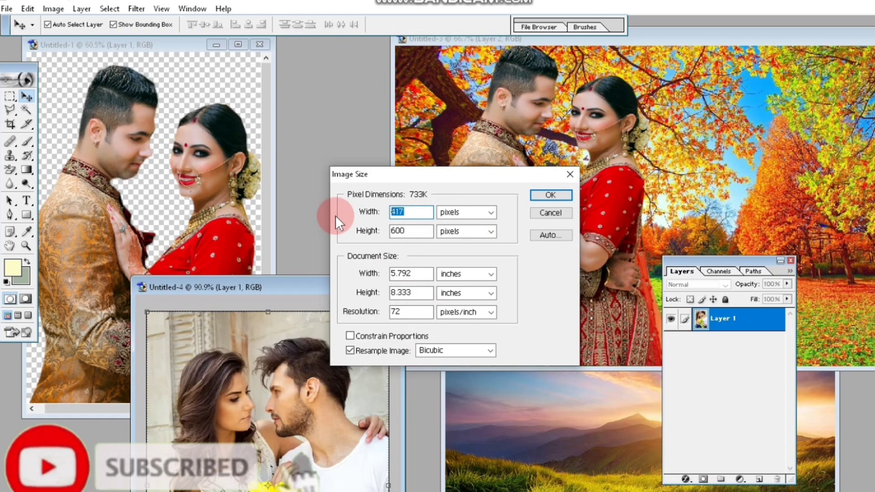
type("1000")
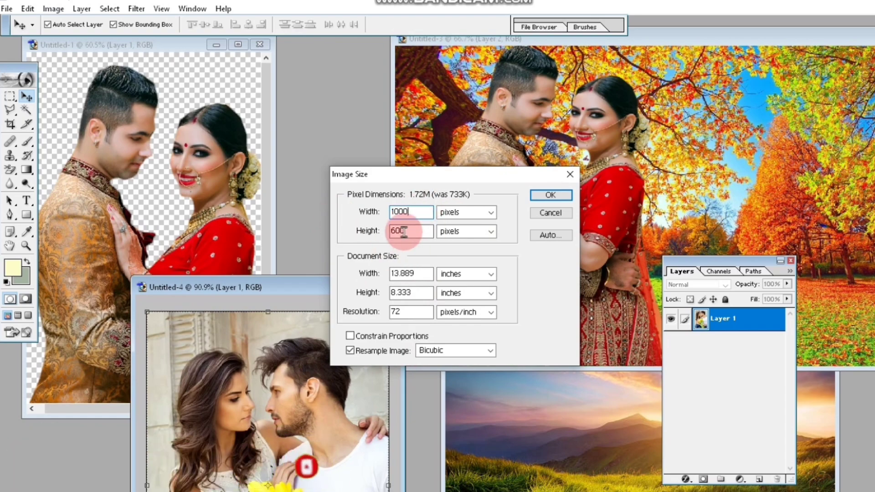
left_click(550, 213)
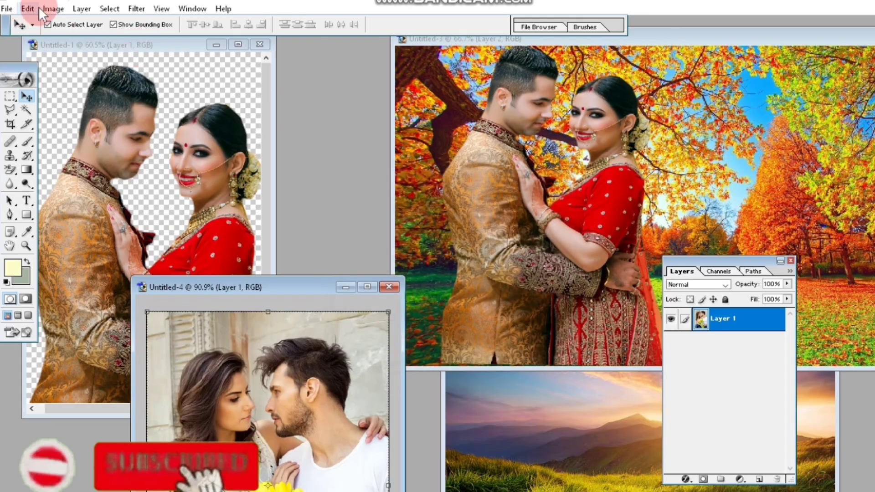
Step: Resize the second couple's photo to 1000 pixels wide with constrained proportions, and move its window up for a better view
left_click(54, 9)
left_click(79, 108)
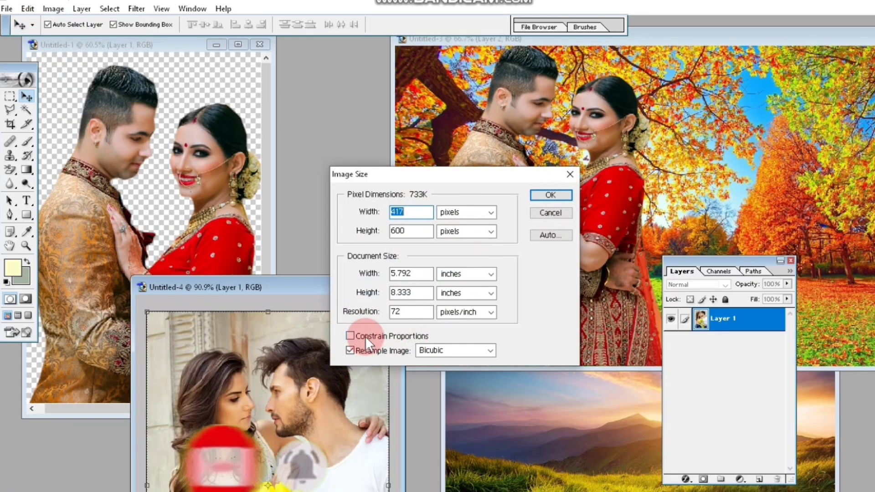
left_click(350, 337)
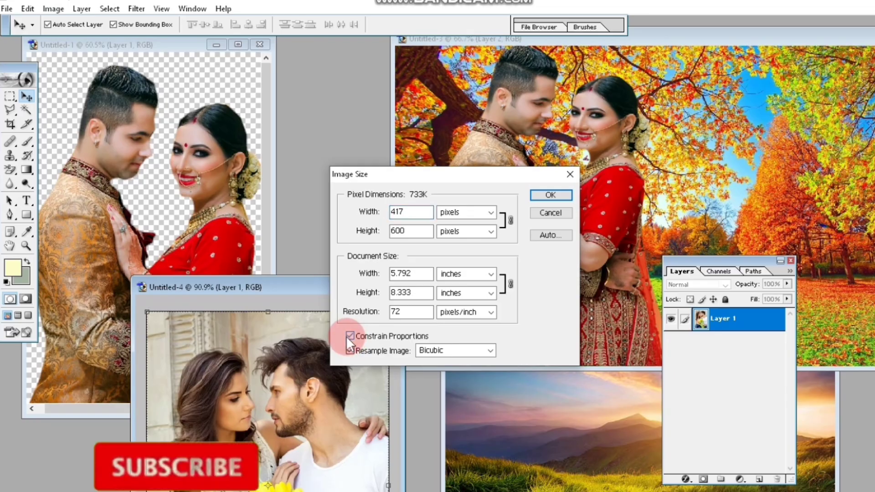
type("1000")
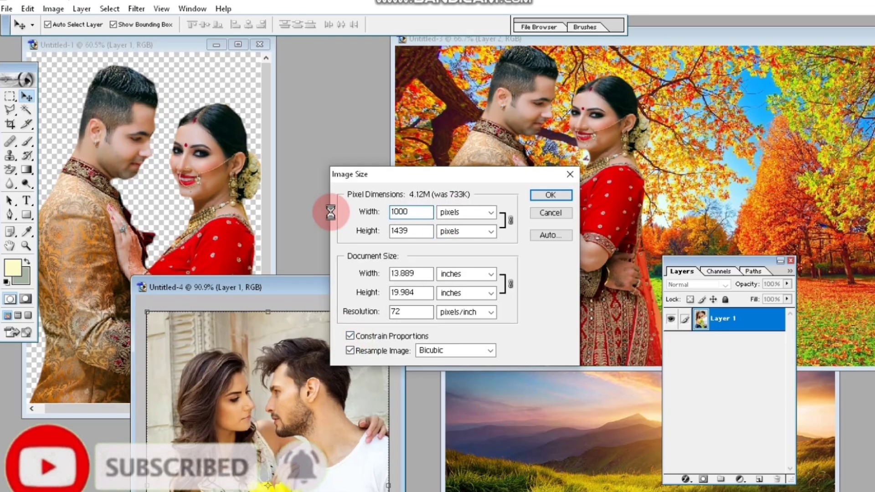
key("Return")
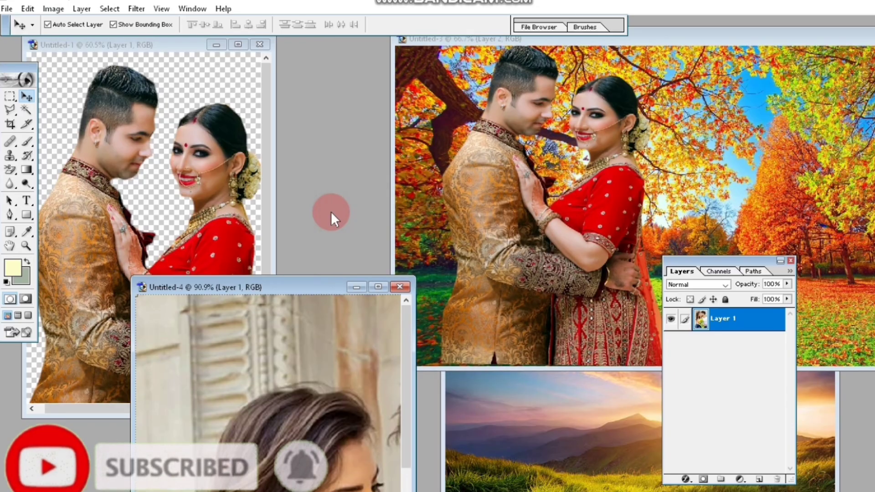
left_click_drag(307, 288, 223, 76)
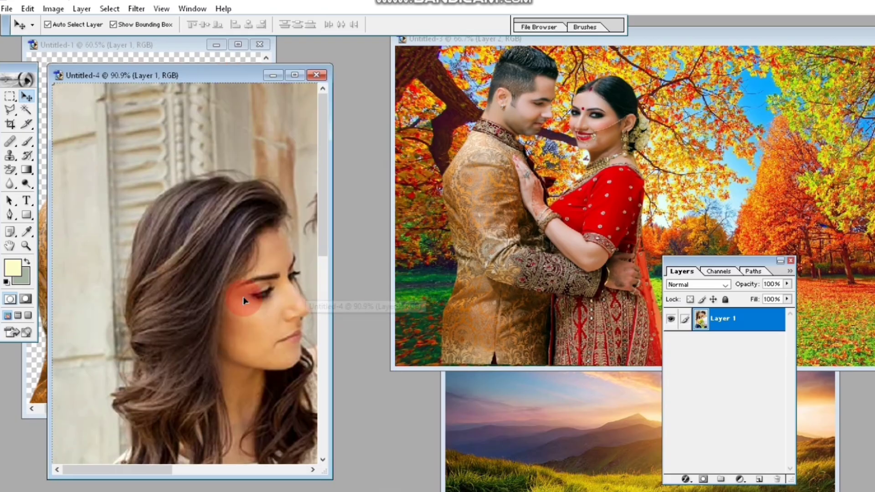
Step: Display the Navigator and zoom the second couple's photo out until the whole picture fits inside its restored window
left_click(295, 75)
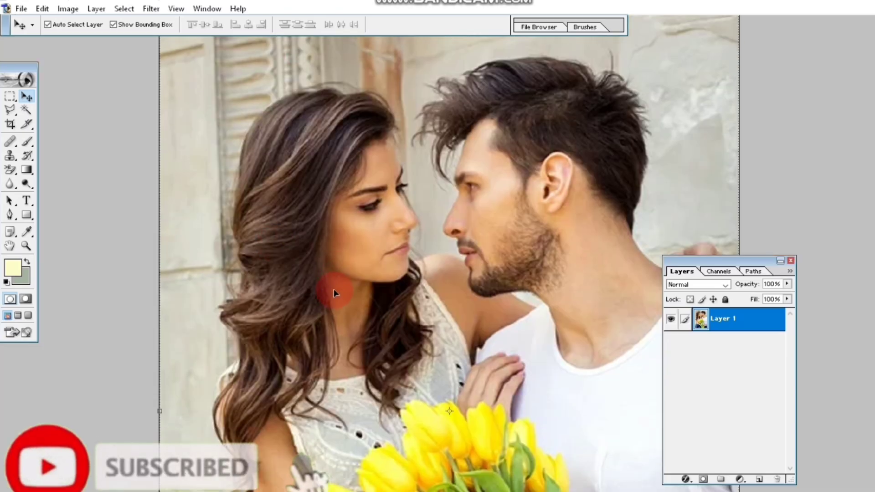
left_click_drag(334, 289, 334, 277)
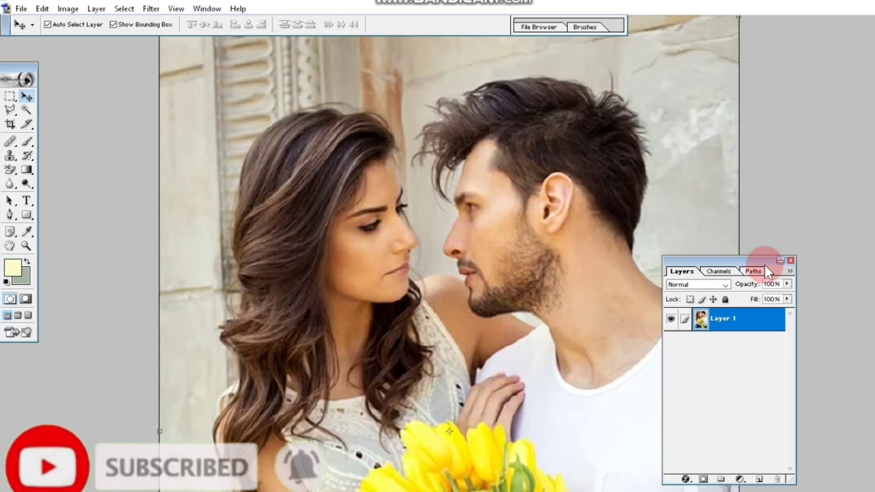
left_click(206, 9)
left_click(227, 108)
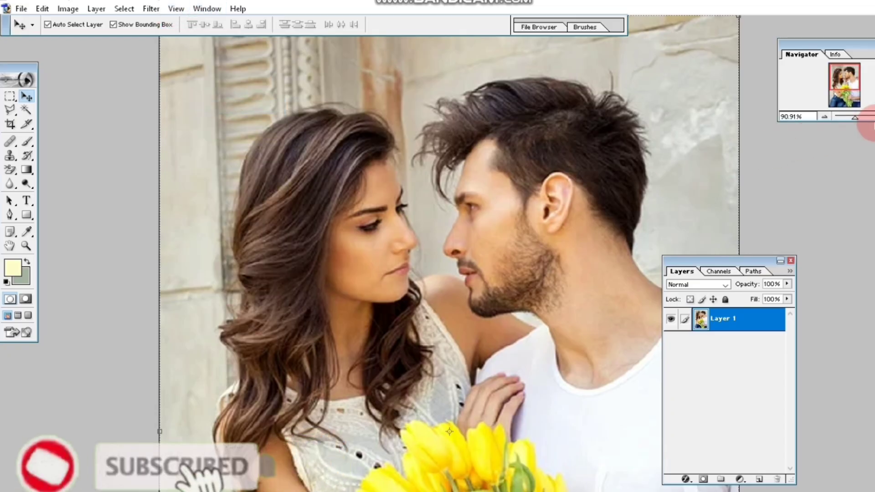
left_click_drag(855, 117, 835, 116)
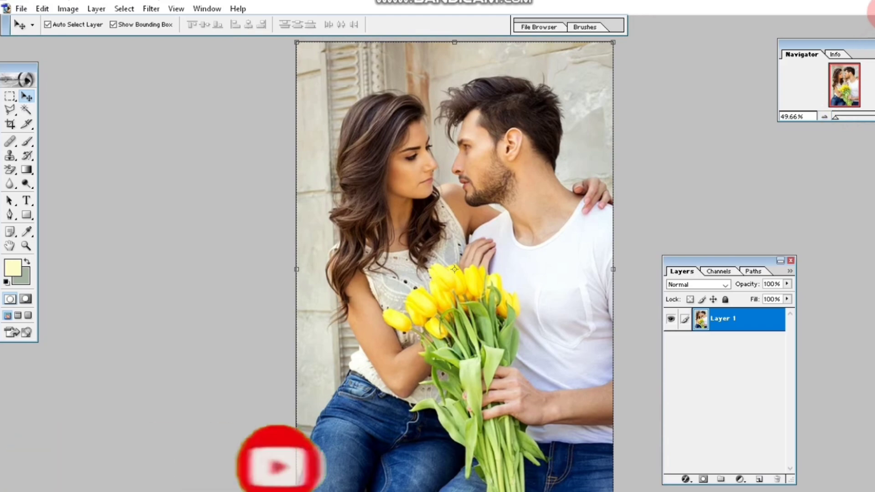
left_click(872, 9)
key("ctrl+minus")
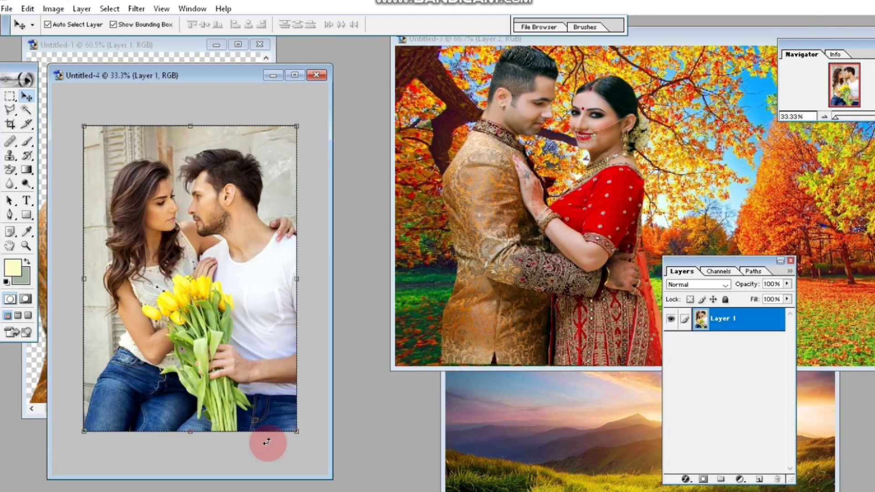
Step: Close the Layers palette and enlarge the autumn park document's window beside the couple's photo, fitting the whole image in it
left_click(740, 38)
left_click(651, 390)
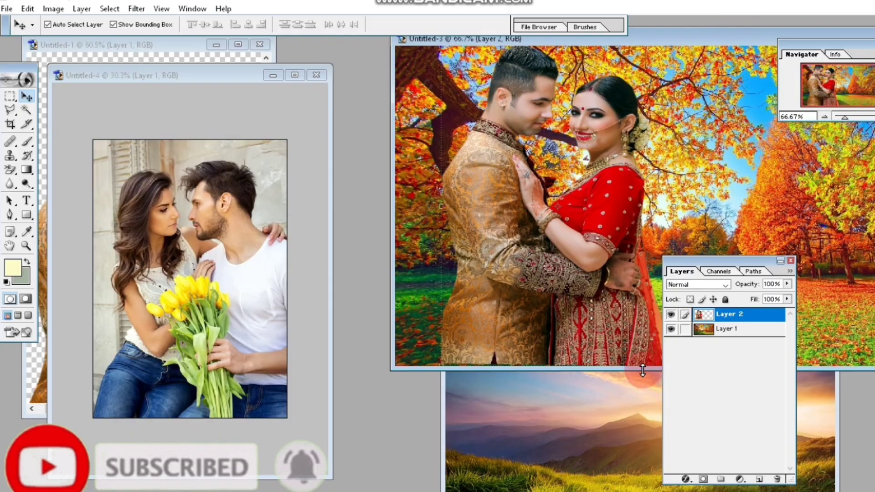
left_click_drag(643, 370, 644, 490)
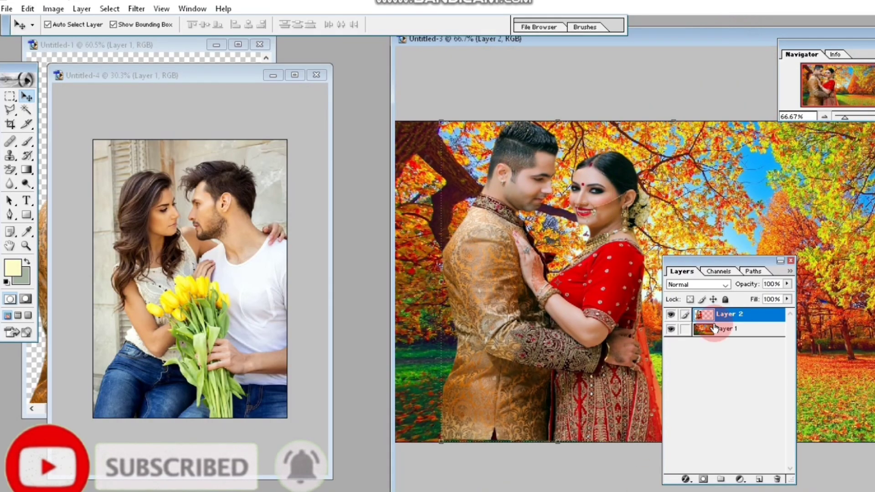
left_click(791, 261)
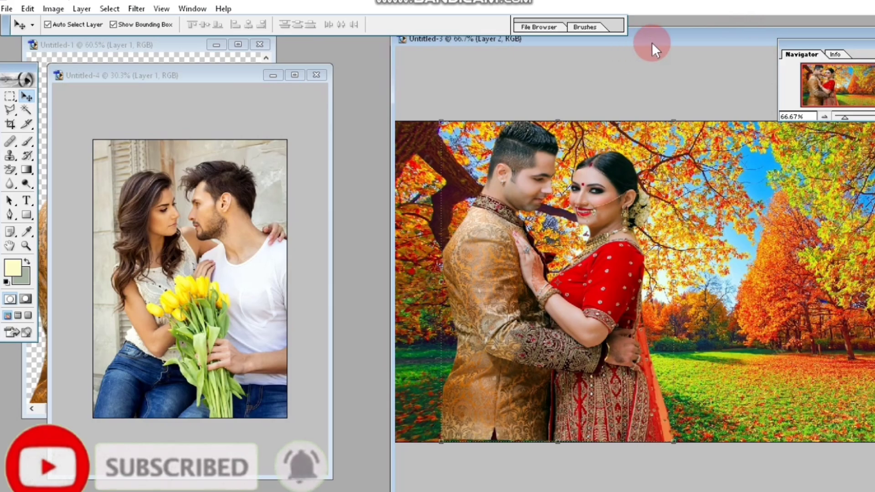
left_click_drag(652, 42, 627, 39)
key("ctrl+0")
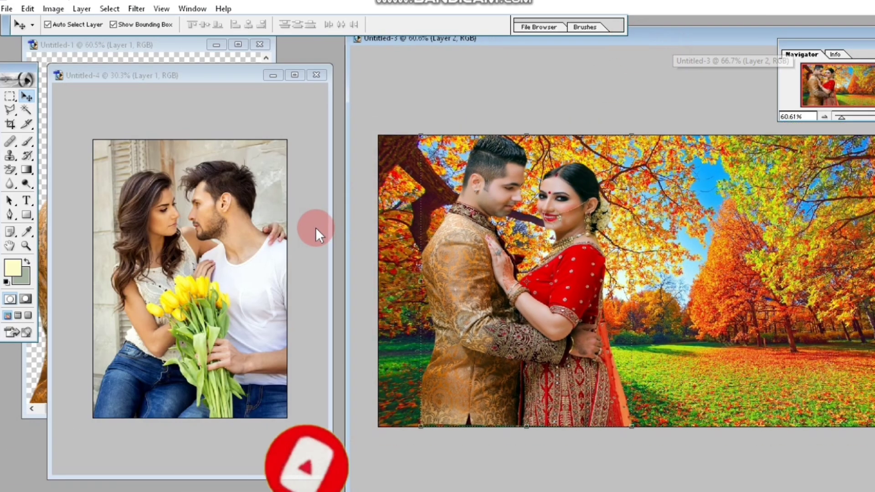
Step: Sample the area around the tulips in the second couple's photo as the Clone Stamp source
left_click(10, 155)
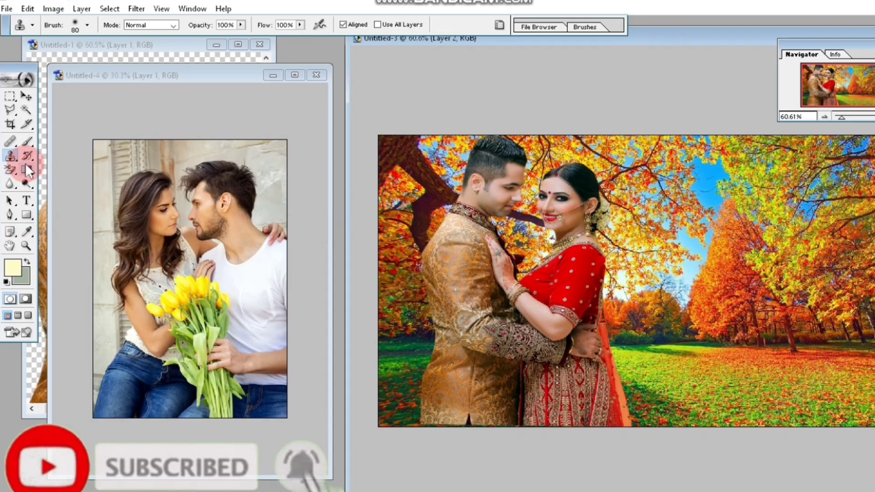
left_click(123, 85)
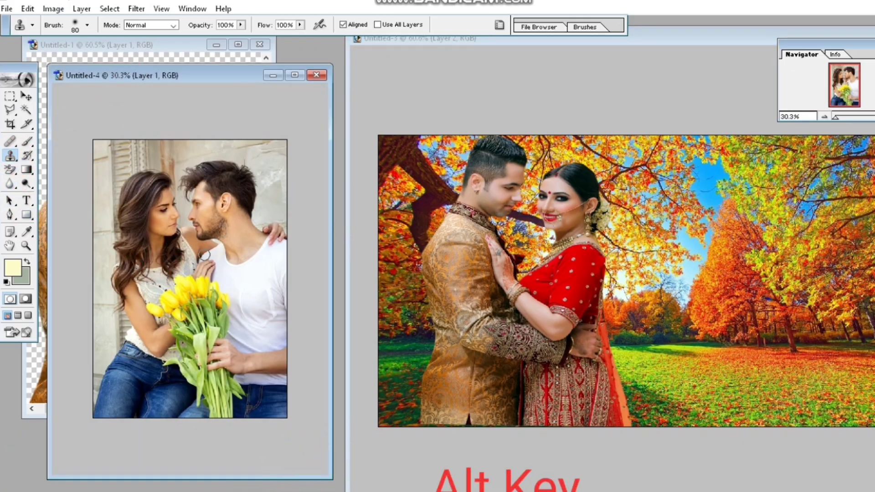
left_click(204, 256, "alt")
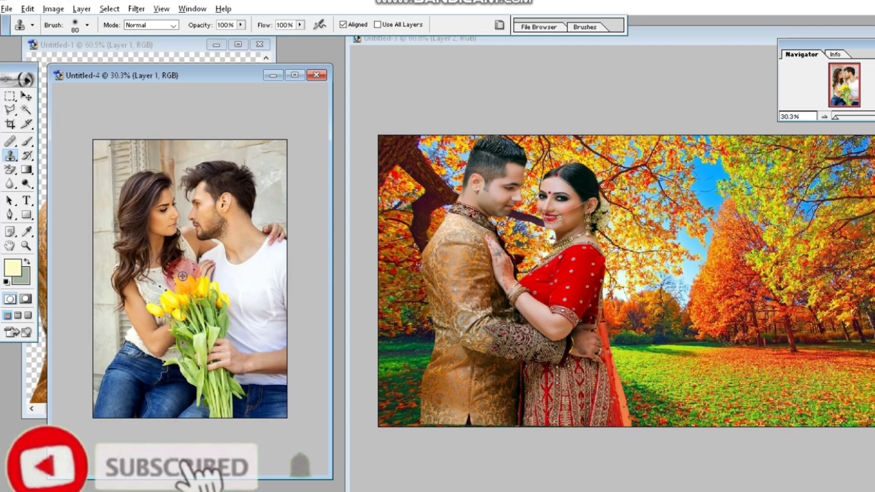
mouse_move(182, 278)
left_mouse_down()
mouse_move(171, 228)
mouse_move(187, 281)
left_mouse_up()
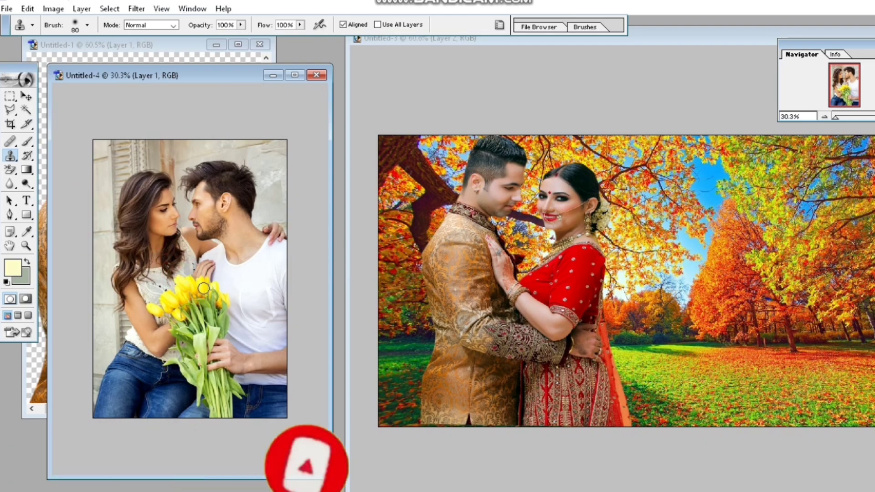
Step: Bring the autumn park document to the front and reposition its window so both pictures can be seen
left_click(710, 35)
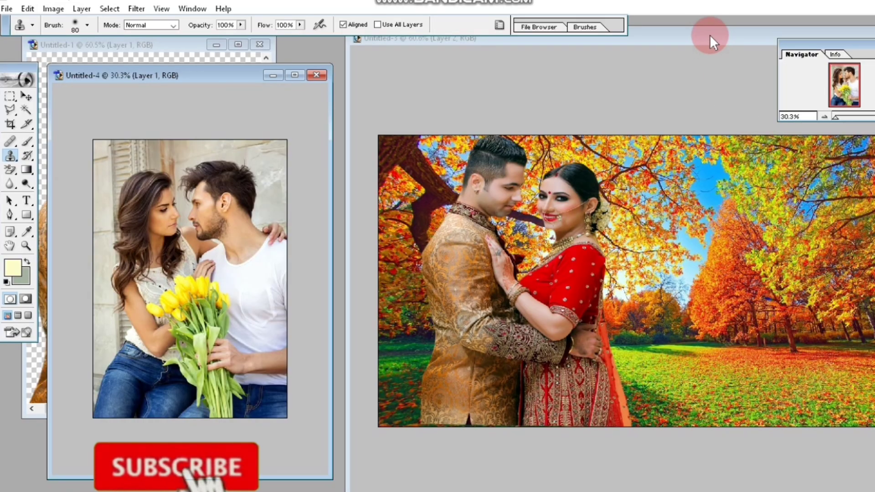
left_click_drag(688, 36, 359, 82)
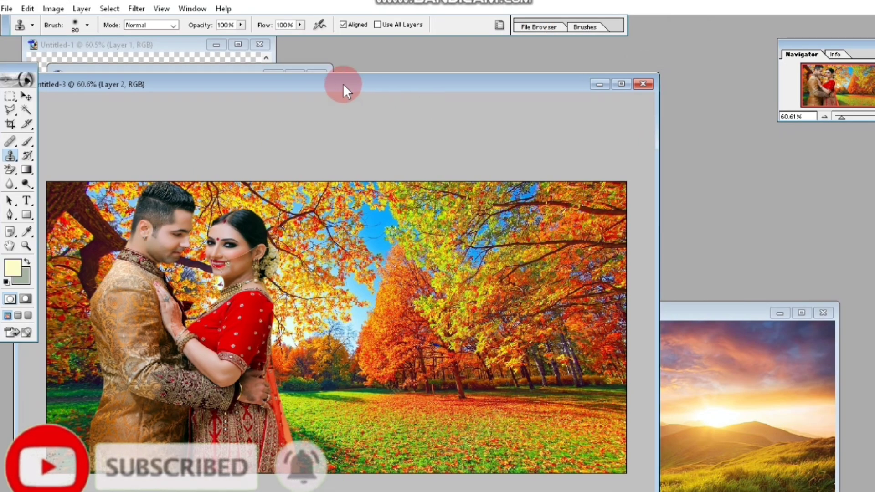
left_click_drag(343, 83, 614, 68)
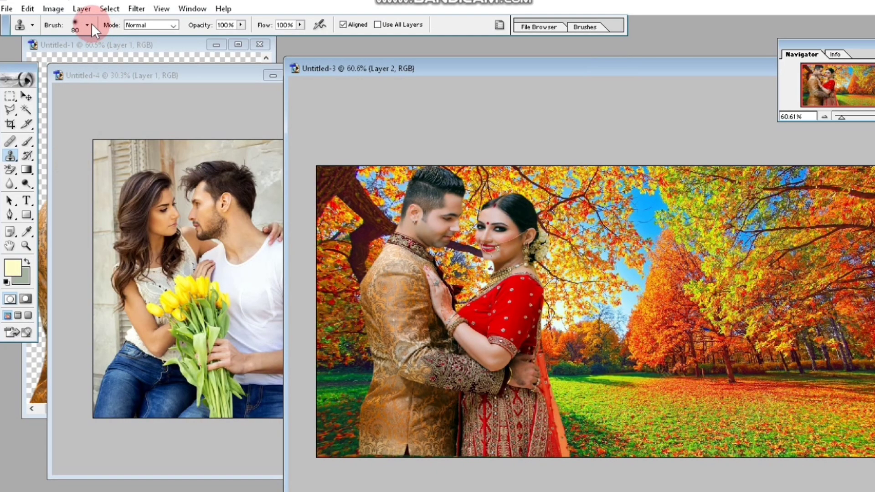
Step: Choose the soft 300 px brush for the Clone Stamp and reduce its master diameter to 122 px
left_click(87, 25)
left_click_drag(135, 105, 139, 120)
left_click(81, 127)
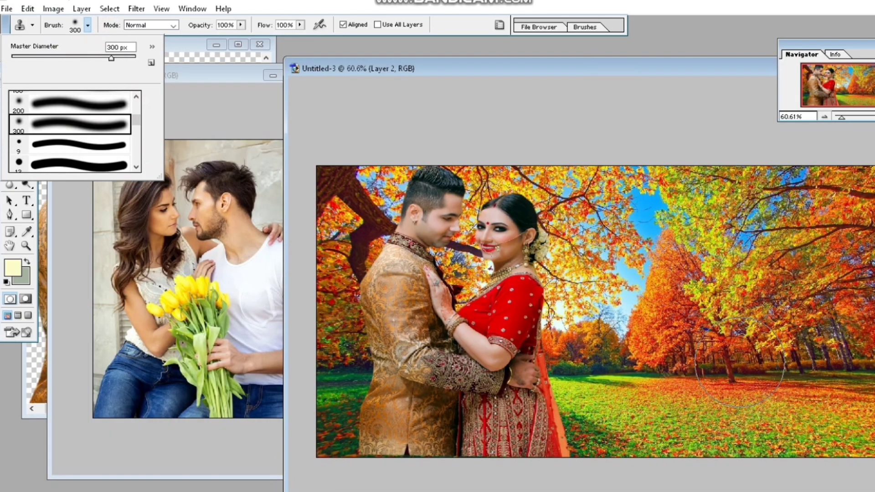
left_click_drag(112, 58, 81, 54)
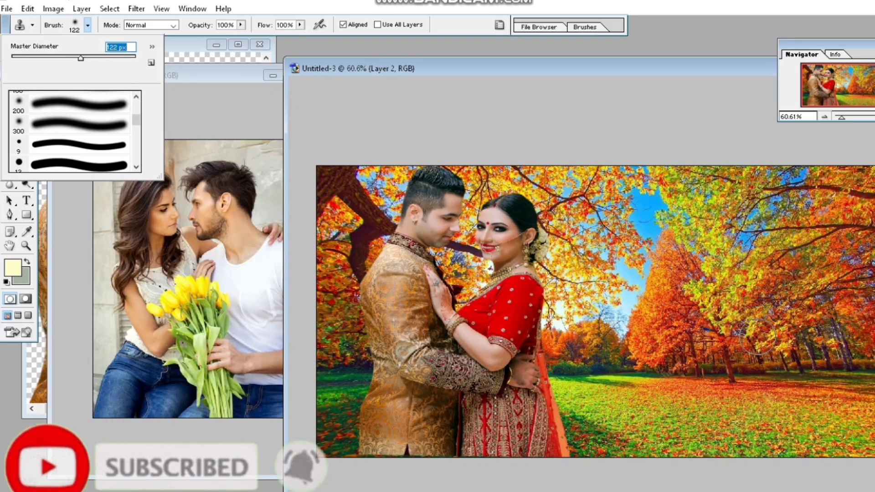
Step: Try to clone the second couple and their tulips onto the empty right half of the autumn park image
left_click(755, 319)
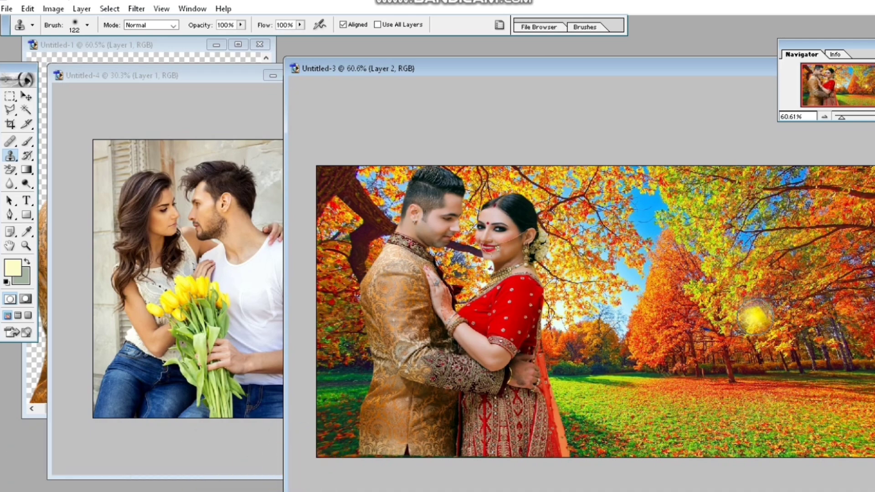
left_click(203, 253, "alt")
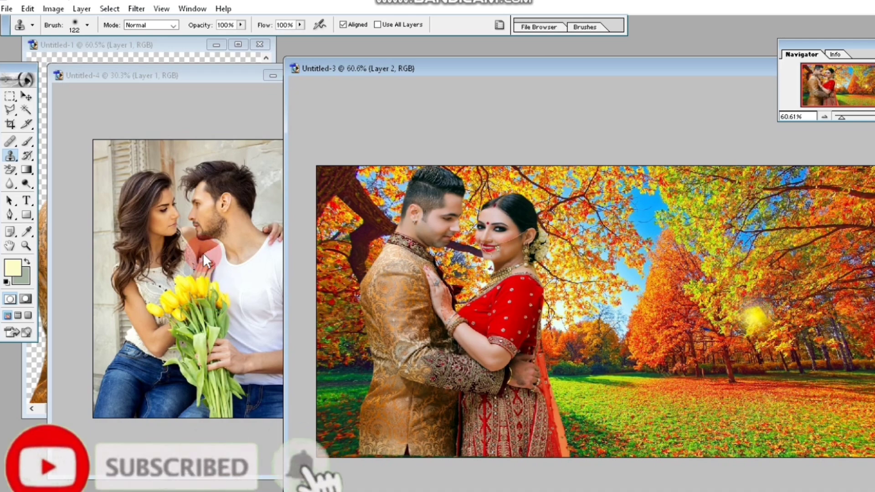
left_click(761, 314)
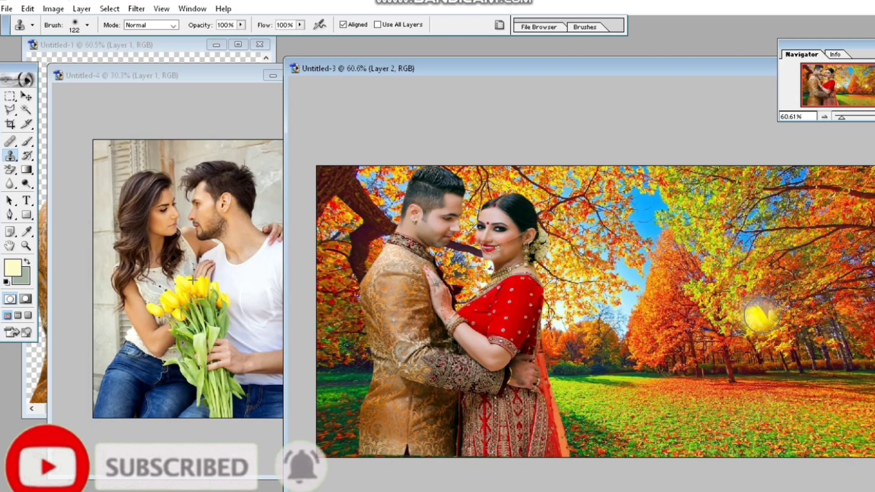
mouse_move(754, 314)
left_mouse_down()
mouse_move(736, 329)
mouse_move(755, 341)
mouse_move(773, 328)
mouse_move(758, 353)
mouse_move(741, 347)
mouse_move(754, 352)
mouse_move(777, 317)
mouse_move(759, 297)
mouse_move(733, 308)
mouse_move(737, 334)
mouse_move(756, 334)
mouse_move(743, 288)
mouse_move(786, 273)
mouse_move(792, 298)
mouse_move(765, 318)
mouse_move(739, 289)
mouse_move(742, 264)
mouse_move(758, 254)
mouse_move(768, 265)
mouse_move(741, 295)
mouse_move(708, 269)
mouse_move(710, 246)
left_mouse_up()
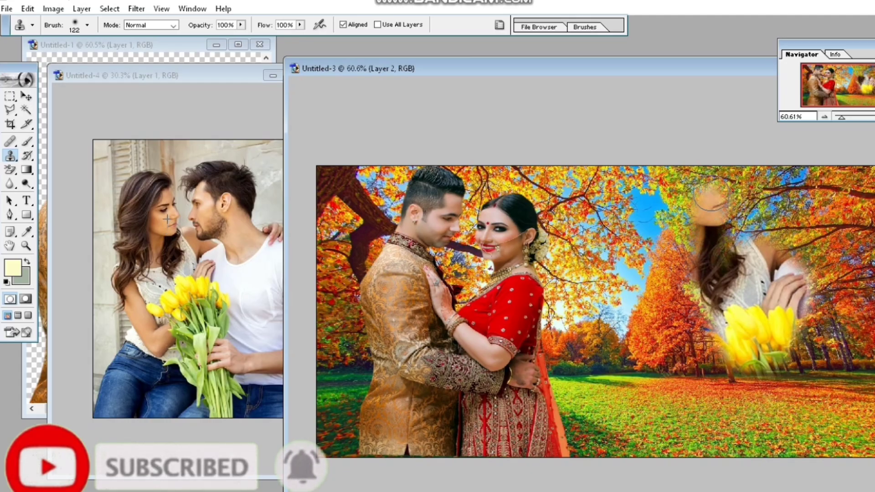
mouse_move(709, 203)
left_mouse_down()
mouse_move(711, 186)
mouse_move(716, 207)
mouse_move(712, 181)
mouse_move(685, 182)
mouse_move(684, 195)
mouse_move(677, 182)
mouse_move(679, 196)
mouse_move(668, 176)
mouse_move(673, 210)
mouse_move(658, 214)
mouse_move(661, 181)
mouse_move(686, 243)
mouse_move(692, 235)
mouse_move(658, 199)
mouse_move(656, 174)
mouse_move(656, 234)
mouse_move(696, 255)
mouse_move(677, 254)
mouse_move(672, 244)
mouse_move(664, 261)
mouse_move(659, 238)
mouse_move(664, 259)
mouse_move(701, 270)
mouse_move(692, 281)
mouse_move(662, 278)
mouse_move(671, 293)
mouse_move(695, 292)
mouse_move(689, 294)
mouse_move(656, 281)
mouse_move(653, 296)
mouse_move(669, 314)
mouse_move(694, 308)
mouse_move(668, 318)
mouse_move(665, 331)
mouse_move(641, 315)
mouse_move(668, 351)
mouse_move(716, 335)
mouse_move(693, 355)
mouse_move(747, 343)
left_mouse_up()
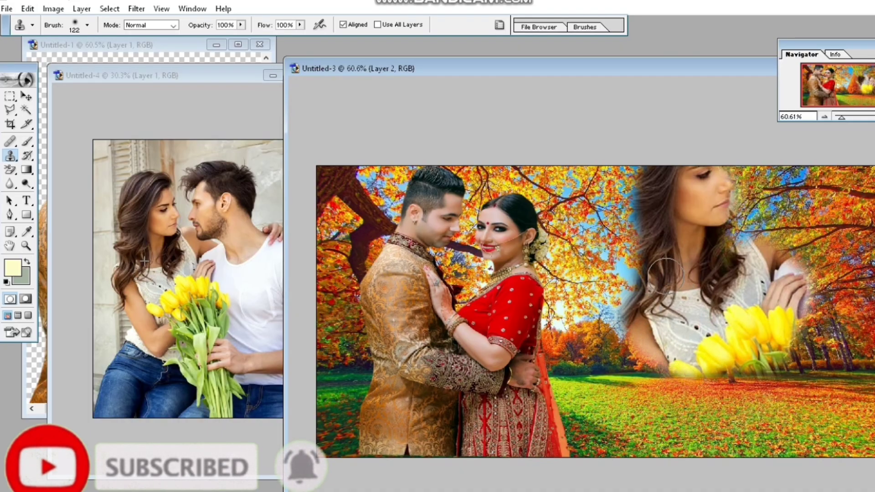
mouse_move(653, 315)
left_mouse_down()
mouse_move(639, 329)
mouse_move(667, 276)
left_mouse_up()
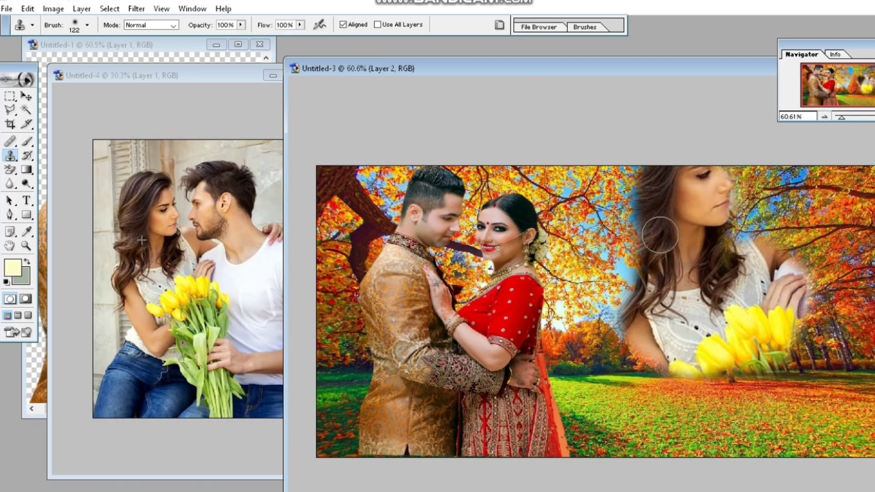
mouse_move(653, 209)
left_mouse_down()
mouse_move(649, 178)
mouse_move(716, 200)
left_mouse_up()
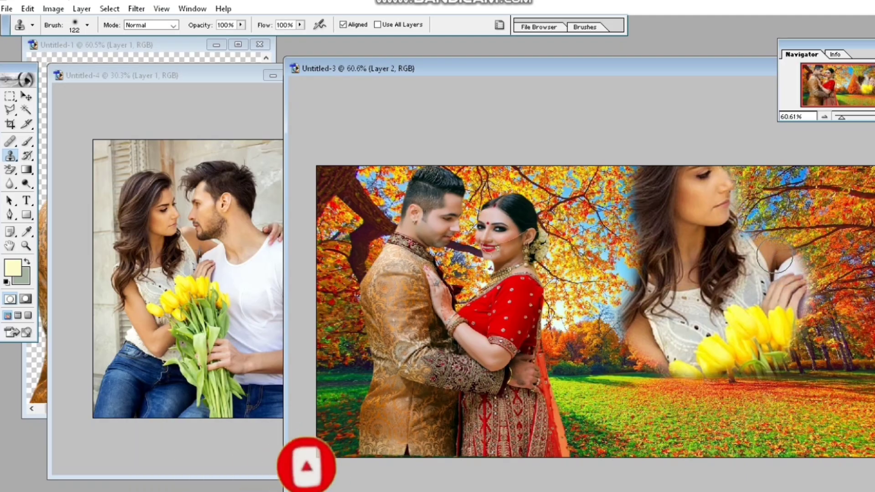
mouse_move(779, 251)
left_mouse_down()
mouse_move(790, 328)
mouse_move(824, 320)
mouse_move(783, 350)
mouse_move(723, 360)
mouse_move(778, 358)
mouse_move(805, 337)
mouse_move(788, 356)
mouse_move(830, 332)
mouse_move(829, 283)
left_mouse_up()
mouse_move(836, 227)
left_mouse_down()
mouse_move(842, 194)
mouse_move(856, 193)
mouse_move(866, 179)
mouse_move(863, 212)
mouse_move(845, 195)
mouse_move(841, 207)
mouse_move(827, 173)
mouse_move(793, 178)
left_mouse_up()
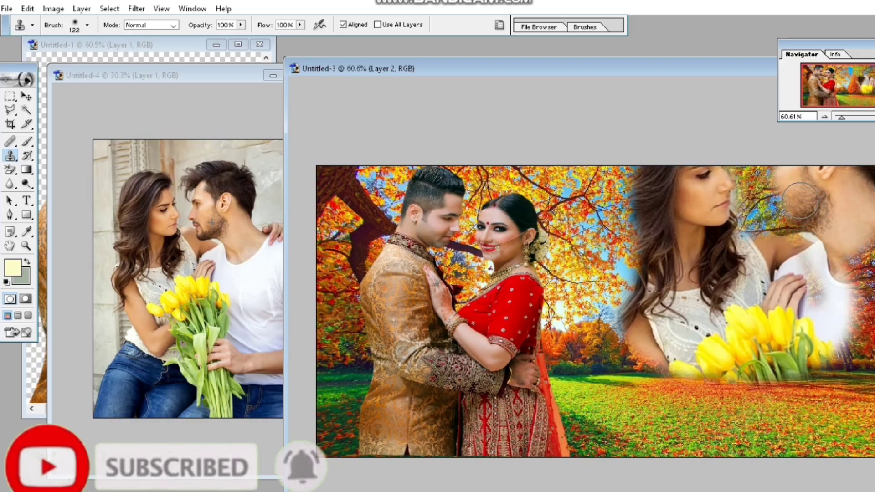
mouse_move(806, 246)
left_mouse_down()
mouse_move(790, 196)
mouse_move(859, 249)
mouse_move(860, 288)
left_mouse_up()
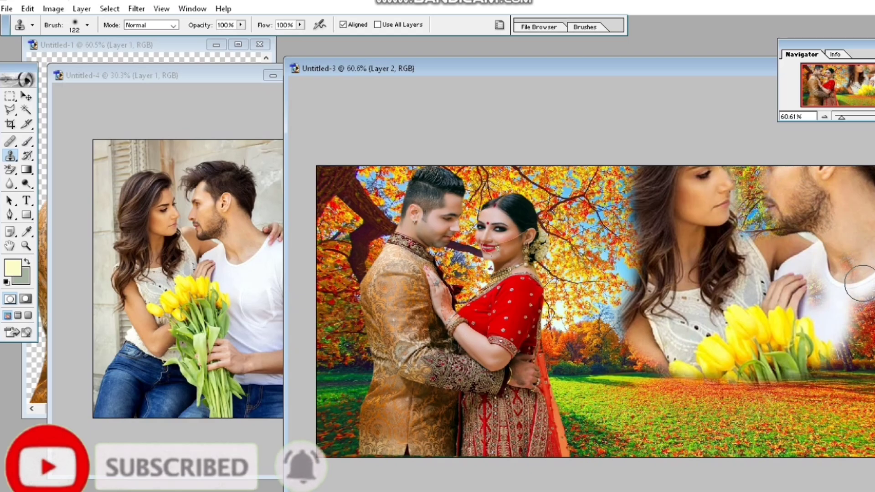
Step: Undo all the cloned strokes on the autumn park image
key("ctrl+z")
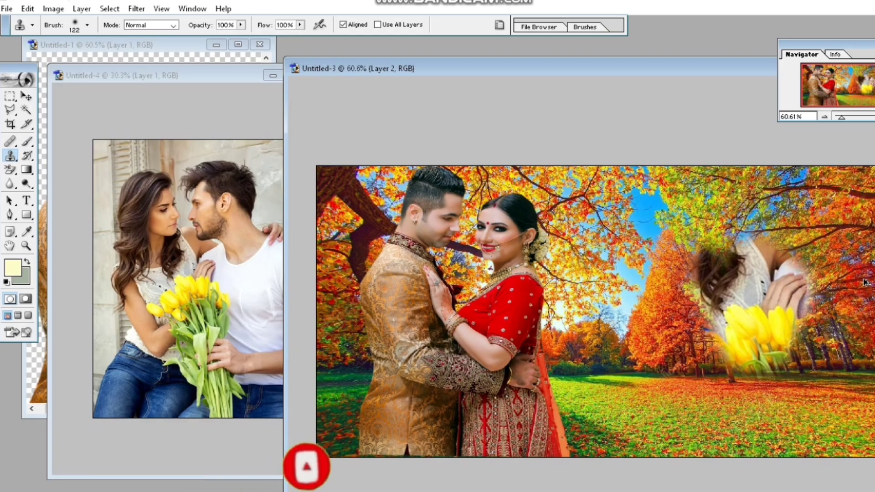
key("ctrl+alt+z")
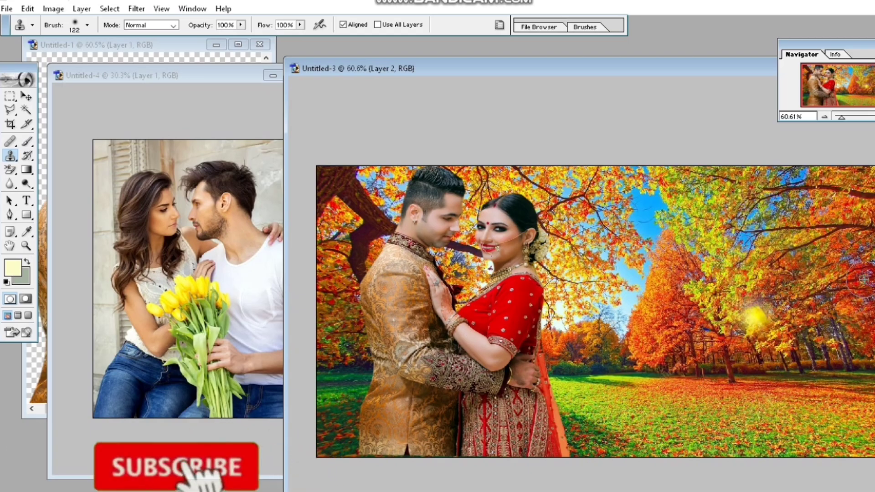
key("ctrl+alt+z")
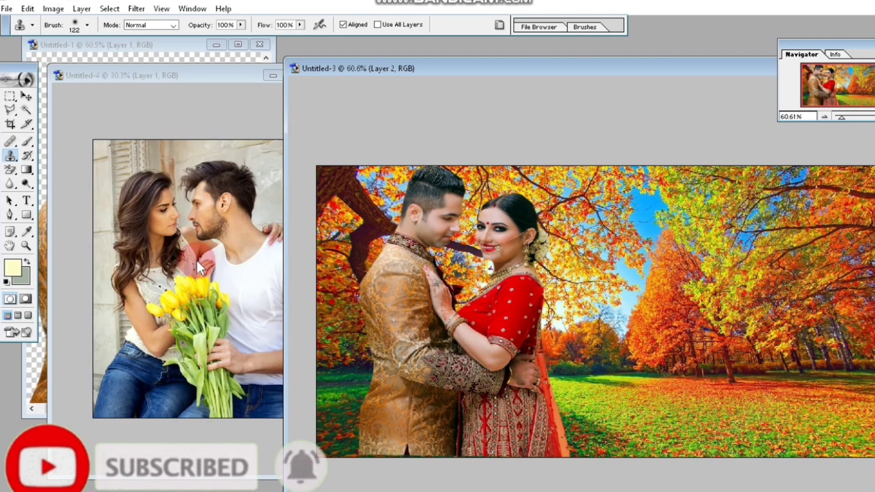
Step: Sample the second couple's photo as the clone source and paint the woman's blouse and tulips onto the empty half of the autumn park image
left_click(226, 104)
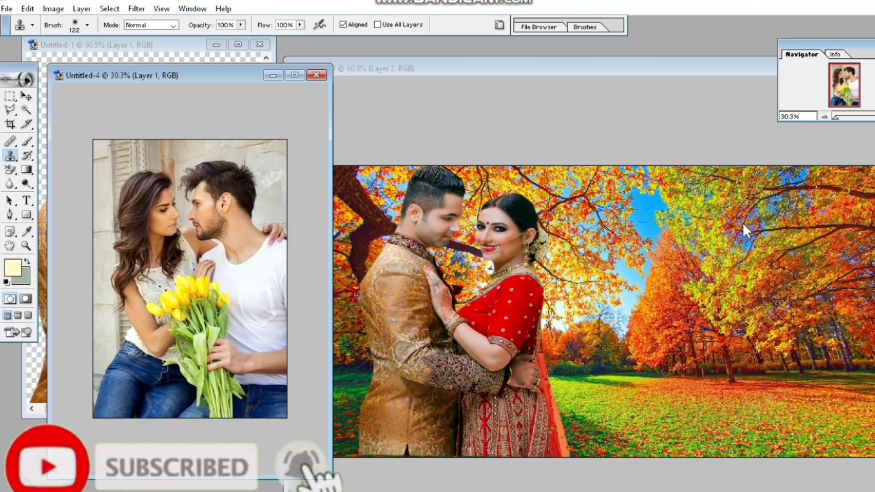
left_click(684, 69)
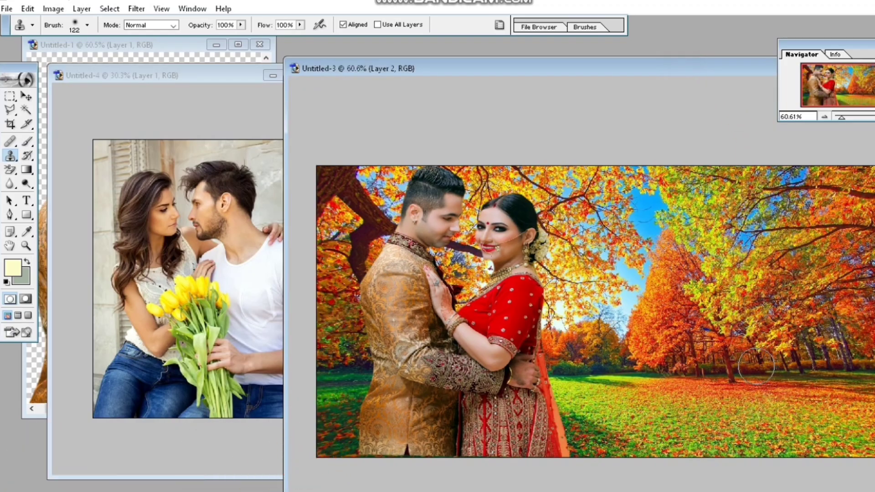
left_click(751, 348)
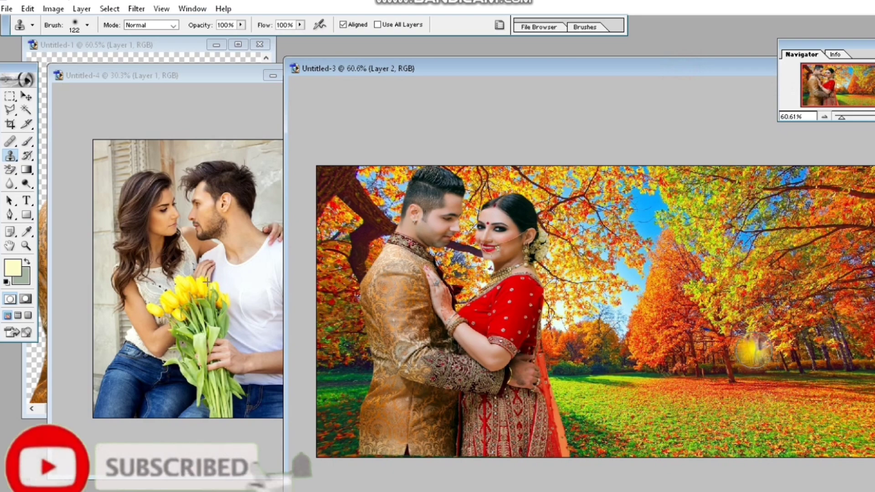
mouse_move(750, 345)
left_mouse_down()
mouse_move(756, 319)
mouse_move(752, 350)
mouse_move(737, 320)
mouse_move(721, 318)
mouse_move(751, 339)
mouse_move(700, 296)
mouse_move(715, 322)
mouse_move(705, 388)
mouse_move(720, 373)
mouse_move(763, 373)
mouse_move(782, 359)
mouse_move(805, 369)
mouse_move(804, 350)
mouse_move(727, 408)
mouse_move(786, 394)
mouse_move(722, 416)
mouse_move(754, 442)
mouse_move(728, 438)
mouse_move(790, 430)
mouse_move(700, 408)
mouse_move(696, 446)
mouse_move(733, 447)
mouse_move(691, 426)
mouse_move(656, 456)
mouse_move(696, 413)
mouse_move(659, 451)
mouse_move(682, 420)
mouse_move(646, 448)
mouse_move(649, 436)
mouse_move(636, 445)
mouse_move(638, 417)
mouse_move(625, 403)
mouse_move(640, 421)
mouse_move(617, 375)
mouse_move(624, 365)
mouse_move(672, 369)
mouse_move(682, 361)
mouse_move(653, 397)
mouse_move(678, 357)
mouse_move(670, 356)
mouse_move(700, 327)
mouse_move(675, 354)
mouse_move(701, 287)
mouse_move(633, 355)
mouse_move(680, 298)
mouse_move(615, 341)
mouse_move(612, 326)
mouse_move(609, 349)
mouse_move(606, 319)
mouse_move(617, 299)
mouse_move(637, 301)
mouse_move(626, 287)
mouse_move(618, 328)
mouse_move(595, 351)
mouse_move(609, 377)
left_mouse_up()
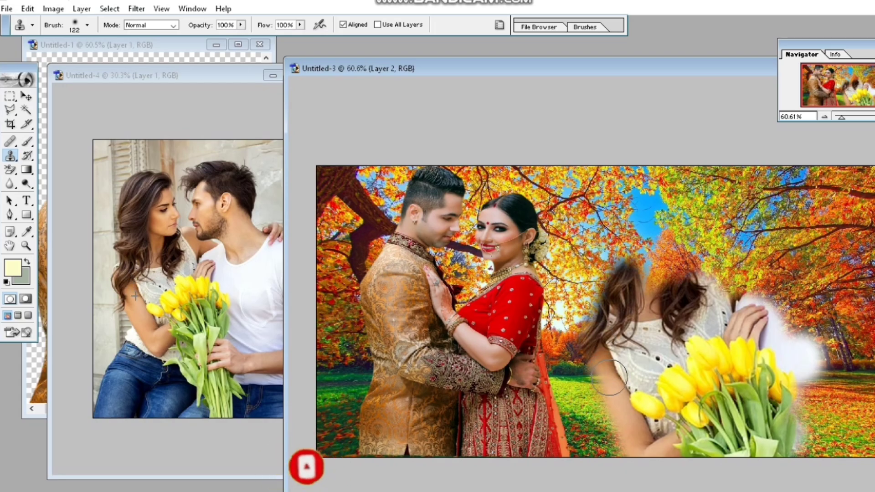
Step: Clone the woman's face, long hair, shoulder and arm above and around the tulips with the Clone Stamp
mouse_move(595, 346)
left_mouse_down()
mouse_move(609, 386)
mouse_move(591, 338)
mouse_move(642, 304)
mouse_move(655, 312)
mouse_move(635, 238)
mouse_move(659, 240)
mouse_move(657, 207)
mouse_move(649, 201)
mouse_move(651, 227)
mouse_move(636, 216)
mouse_move(629, 264)
mouse_move(623, 204)
mouse_move(643, 177)
mouse_move(655, 183)
mouse_move(621, 179)
mouse_move(629, 236)
mouse_move(616, 182)
mouse_move(616, 263)
mouse_move(594, 340)
mouse_move(679, 253)
left_mouse_up()
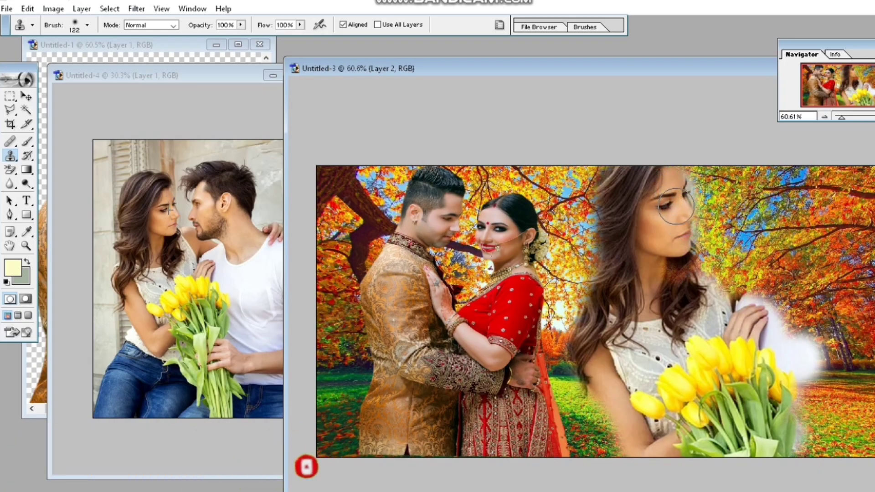
mouse_move(674, 251)
left_mouse_down()
mouse_move(686, 269)
mouse_move(728, 286)
mouse_move(722, 276)
left_mouse_up()
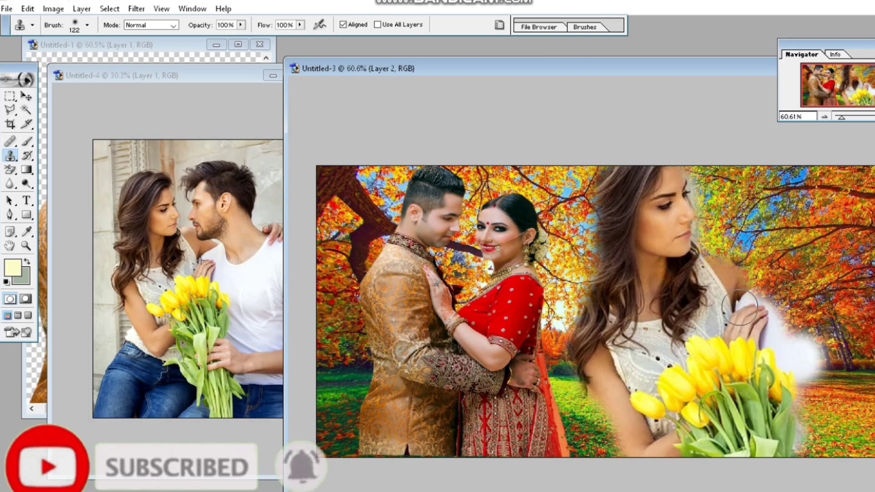
left_click_drag(618, 400, 633, 446)
Step: Clone the man's white shirt, neck, face and hair beside the woman to complete the second couple
mouse_move(790, 422)
left_mouse_down()
mouse_move(805, 433)
mouse_move(847, 438)
mouse_move(830, 460)
mouse_move(861, 406)
mouse_move(857, 388)
mouse_move(834, 375)
mouse_move(856, 360)
mouse_move(866, 301)
mouse_move(826, 329)
mouse_move(862, 333)
left_mouse_up()
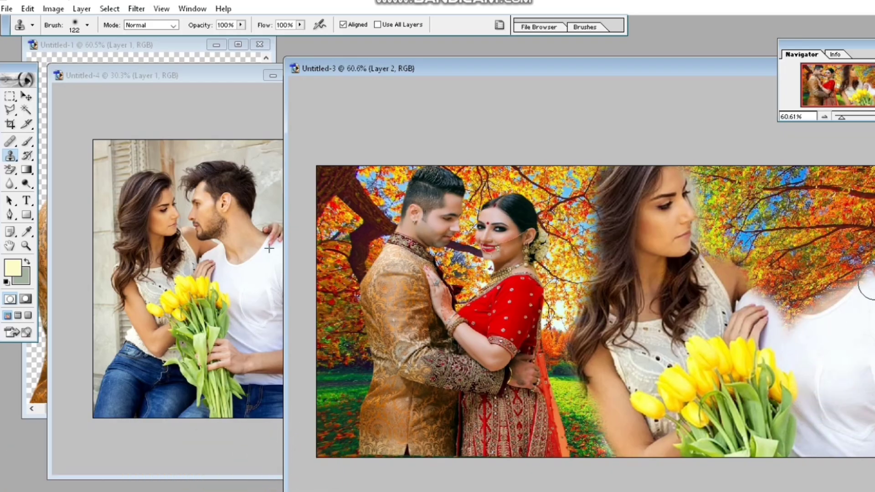
mouse_move(868, 287)
left_mouse_down()
mouse_move(856, 270)
mouse_move(814, 294)
mouse_move(775, 282)
mouse_move(728, 283)
mouse_move(718, 275)
mouse_move(772, 283)
mouse_move(795, 257)
mouse_move(811, 260)
mouse_move(777, 241)
mouse_move(794, 224)
mouse_move(751, 244)
mouse_move(762, 192)
mouse_move(752, 184)
mouse_move(735, 193)
mouse_move(736, 177)
mouse_move(735, 228)
left_mouse_up()
mouse_move(735, 185)
left_mouse_down()
mouse_move(803, 175)
mouse_move(805, 218)
mouse_move(802, 181)
mouse_move(823, 175)
mouse_move(814, 236)
mouse_move(830, 248)
mouse_move(814, 226)
mouse_move(847, 255)
mouse_move(821, 227)
mouse_move(813, 200)
mouse_move(832, 184)
left_mouse_up()
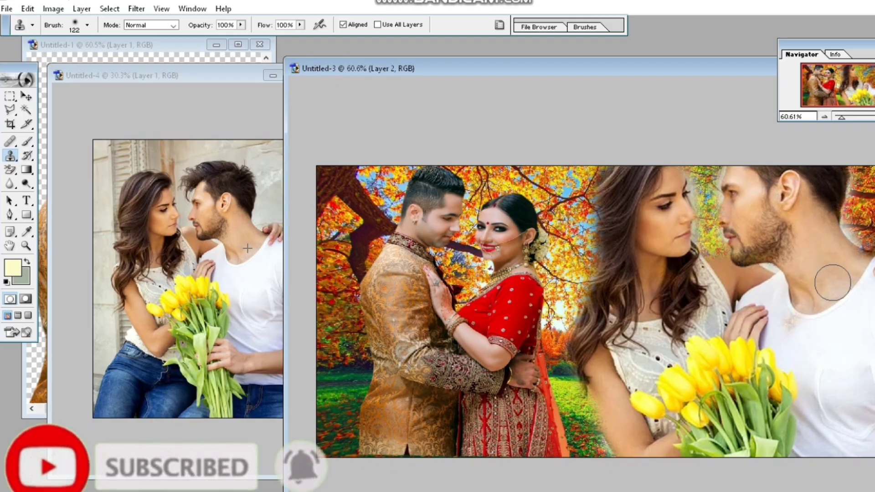
left_click_drag(855, 304, 814, 333)
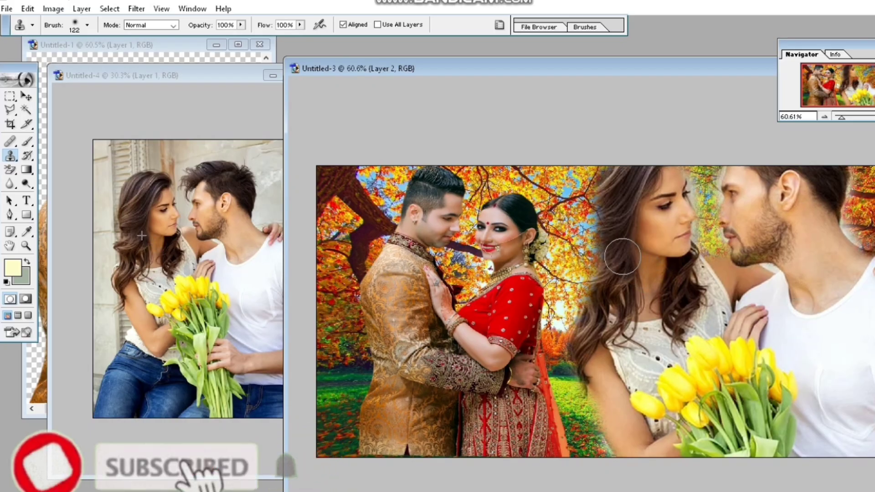
Step: Extend the cloned edge of the woman's hair and arm on the side facing the first couple
mouse_move(613, 243)
left_mouse_down()
mouse_move(607, 175)
mouse_move(593, 229)
mouse_move(605, 264)
mouse_move(587, 314)
left_mouse_up()
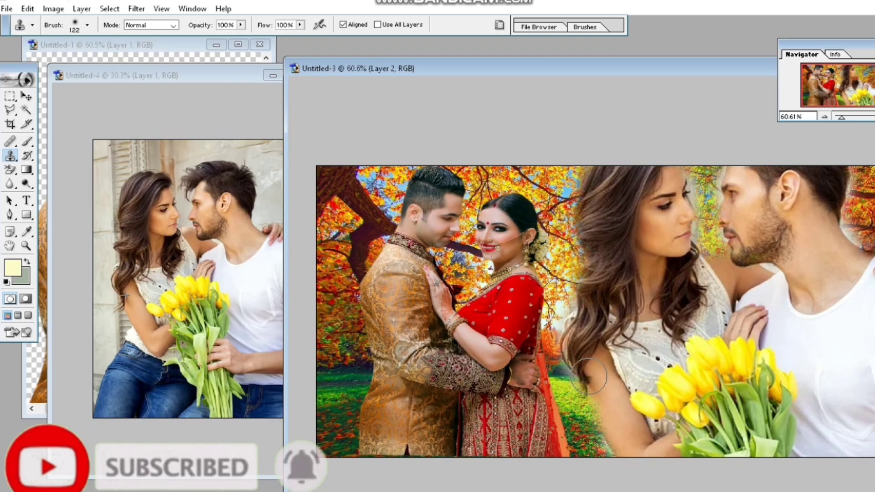
left_click_drag(589, 376, 635, 456)
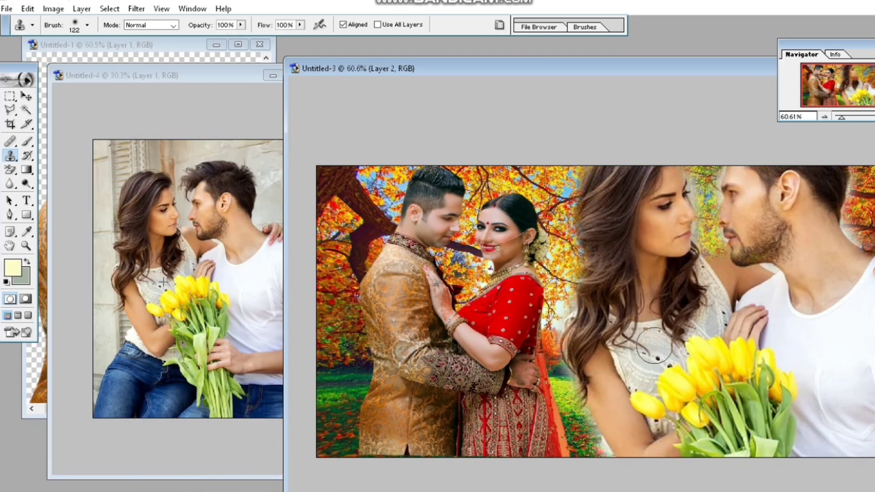
mouse_move(655, 346)
left_mouse_down()
mouse_move(596, 270)
mouse_move(591, 228)
mouse_move(598, 181)
mouse_move(669, 192)
left_mouse_up()
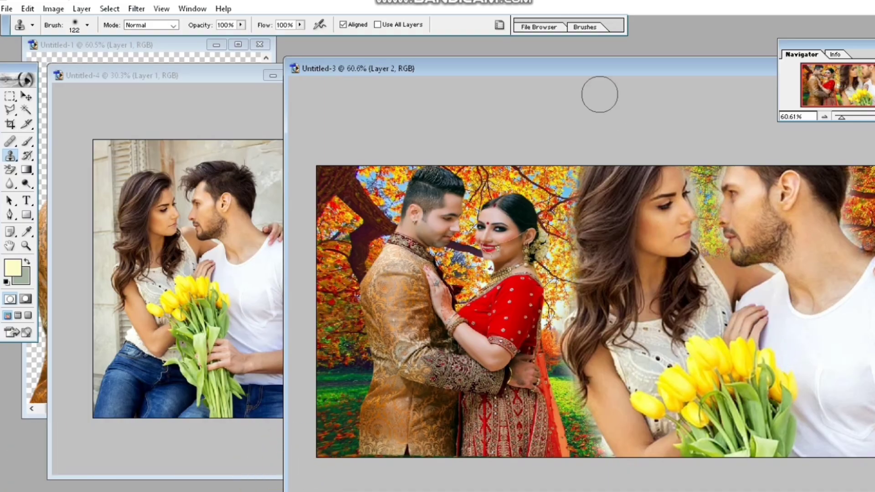
Step: Maximize the autumn park document and select the couples with the Move tool to check their layer's extent
double_click(601, 67)
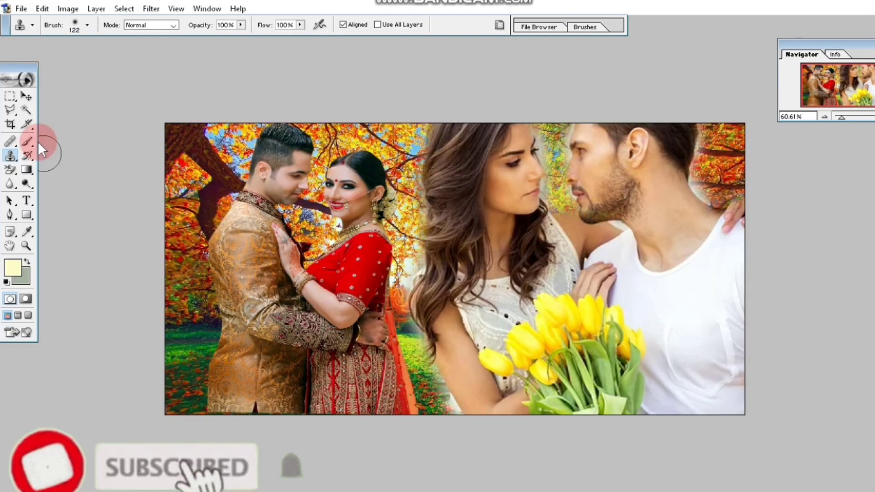
left_click(27, 96)
mouse_move(280, 316)
left_mouse_down()
mouse_move(269, 316)
mouse_move(280, 315)
left_mouse_up()
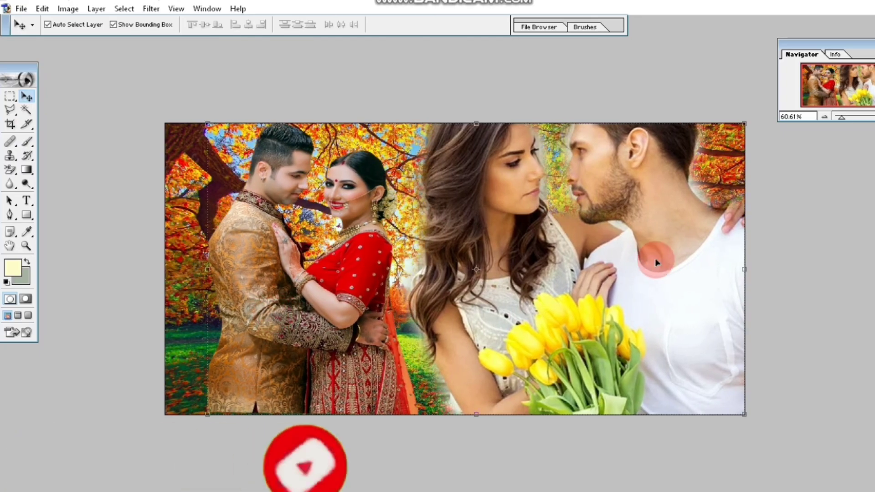
left_click(565, 240)
left_click(604, 293)
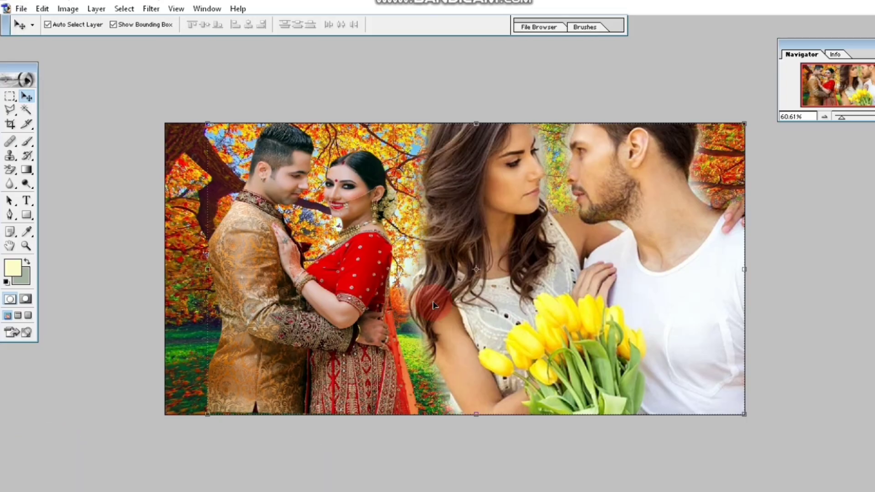
left_click(656, 264)
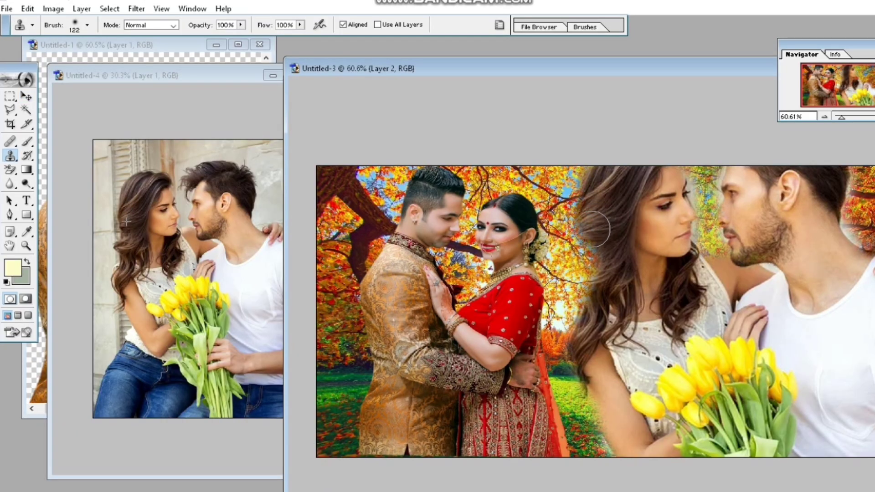
Step: Clone the outer strands of the woman's long hair down towards her shoulder beside the first couple
left_click_drag(604, 264, 601, 277)
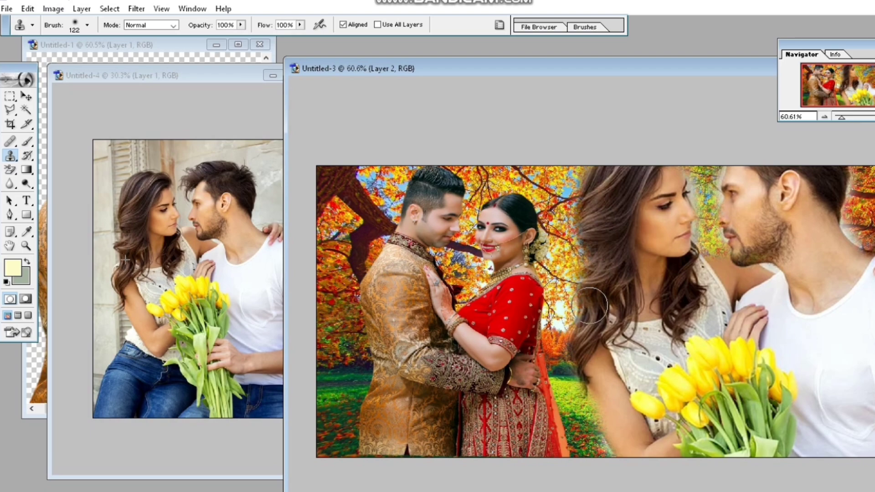